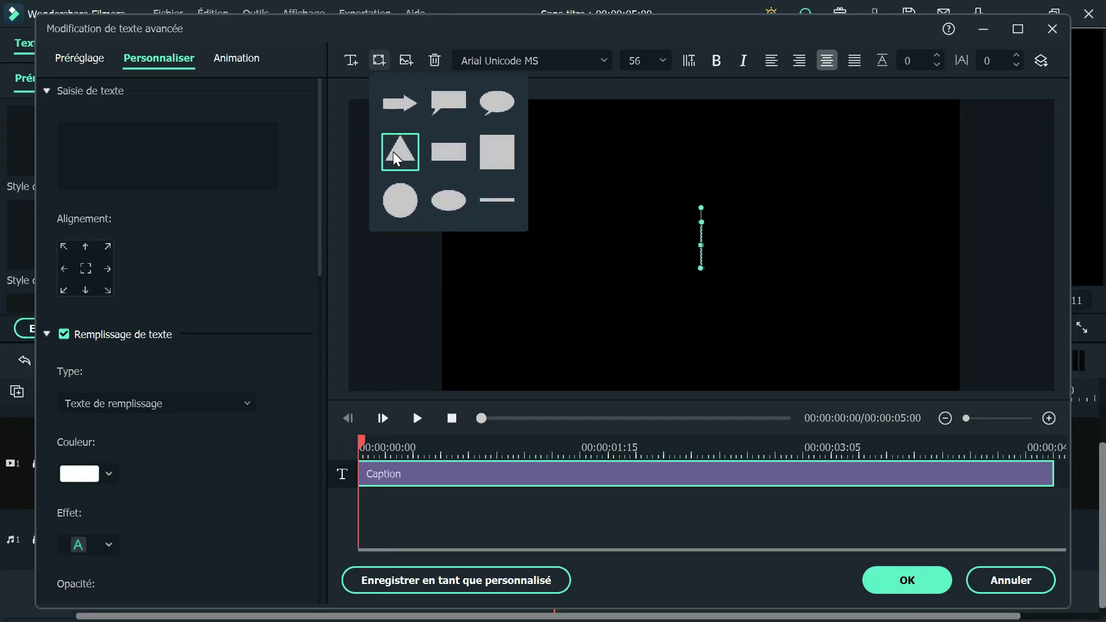
- Add a triangle shape without placeholder text to the title and set its shape fill colour to black
{"action": "left_click", "coordinate": [377, 253]}
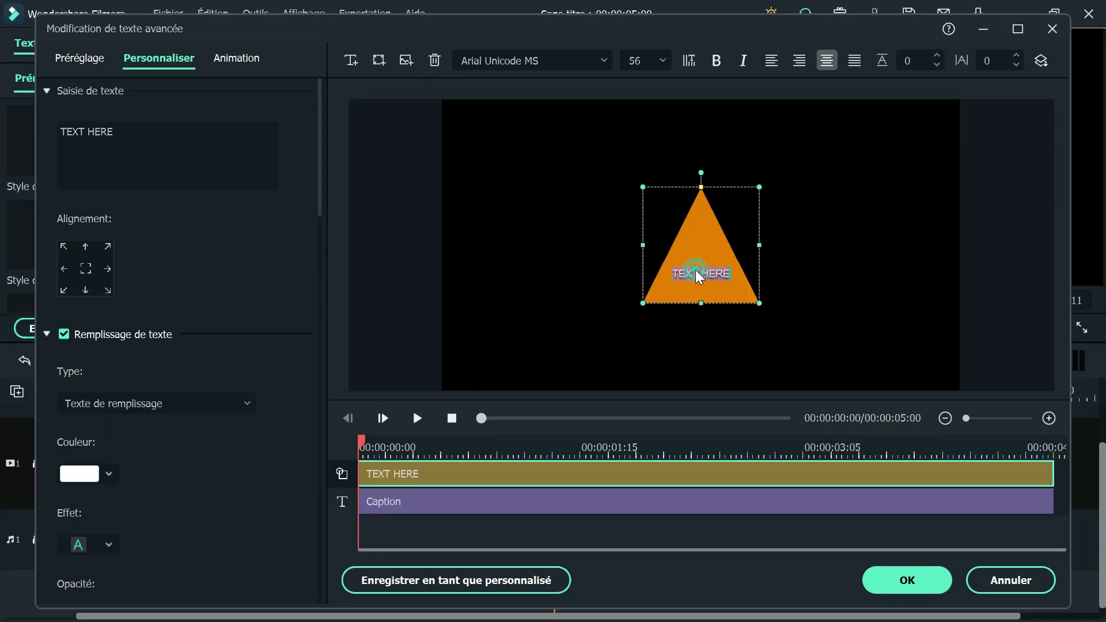
{"action": "key", "text": "BackSpace"}
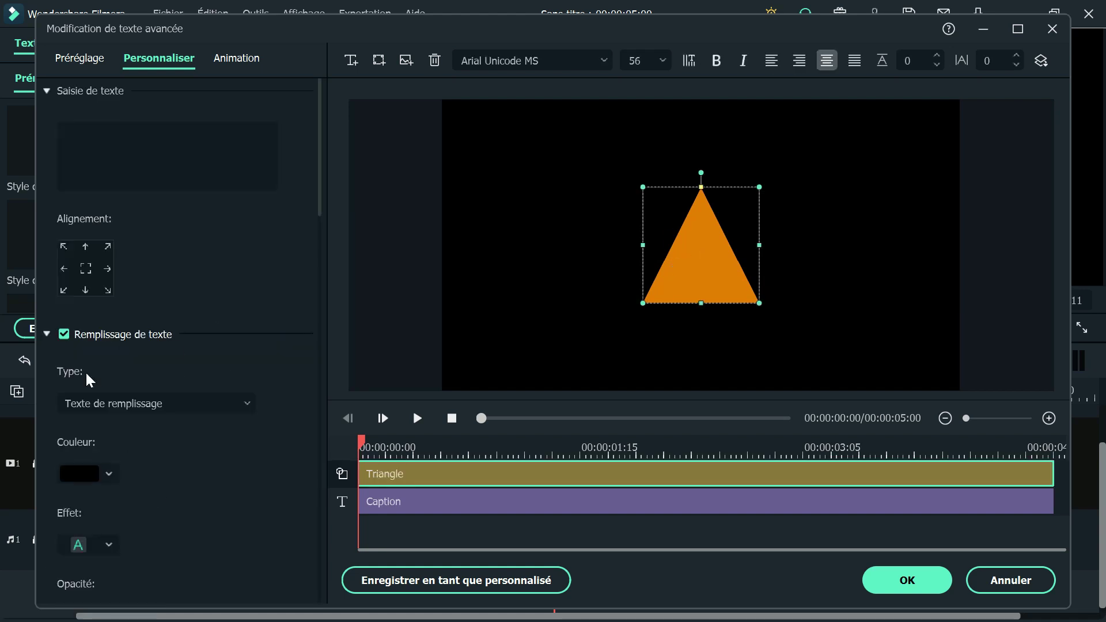
{"action": "scroll", "coordinate": [175, 349], "scroll_direction": "down", "scroll_amount": 15}
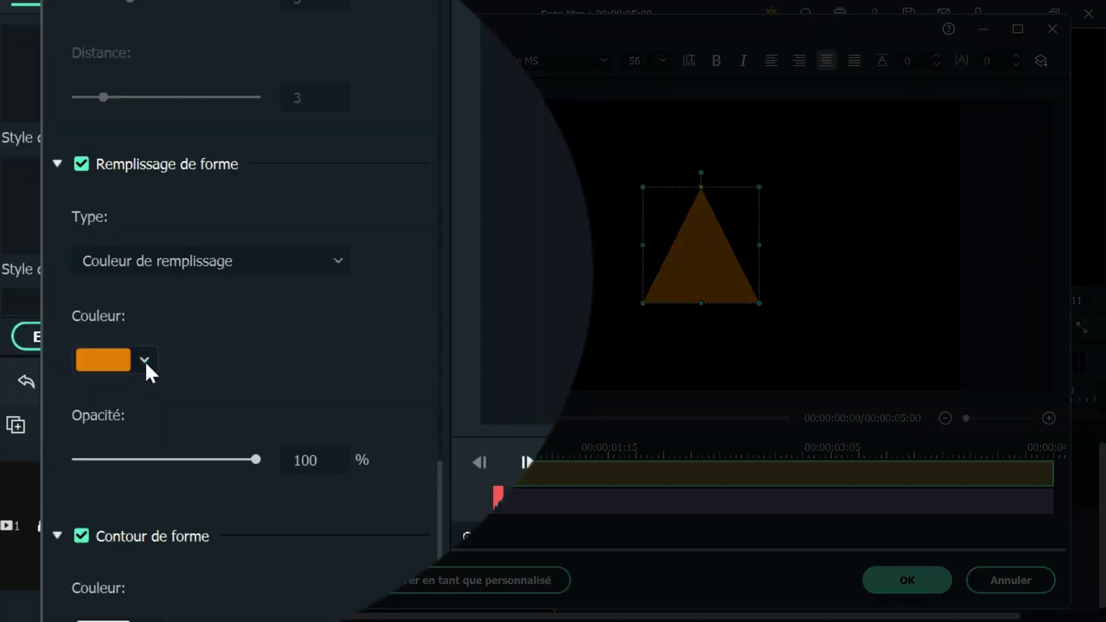
{"action": "left_click", "coordinate": [144, 361]}
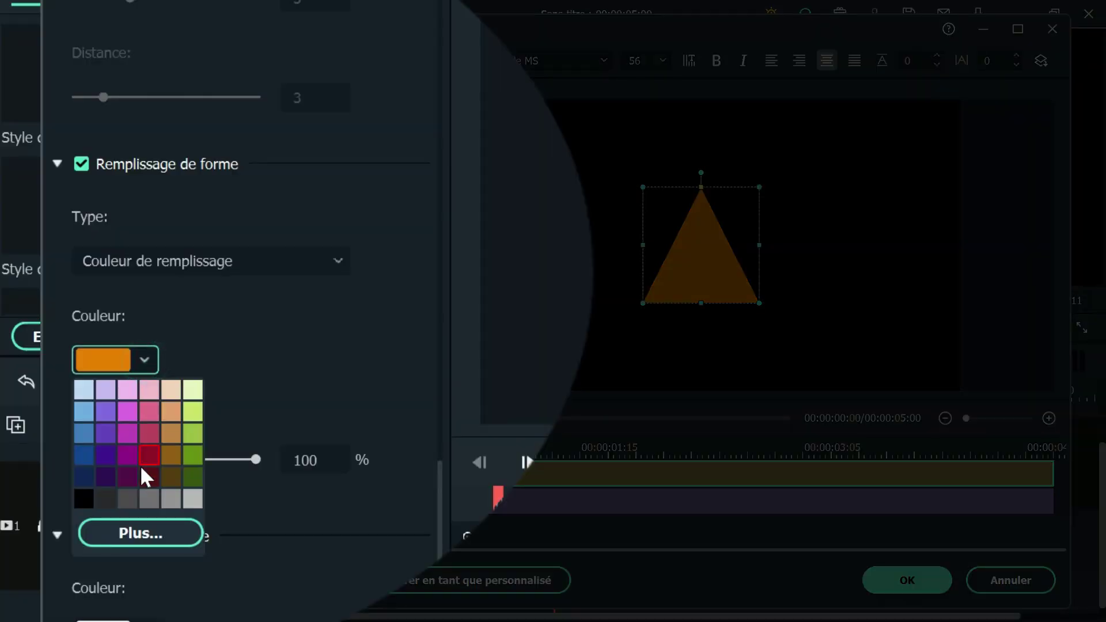
{"action": "left_click", "coordinate": [85, 503]}
- Set the triangle's outline size to 25, accept the title edits and capture a snapshot of the frame
{"action": "scroll", "coordinate": [231, 417], "scroll_direction": "down", "scroll_amount": 4}
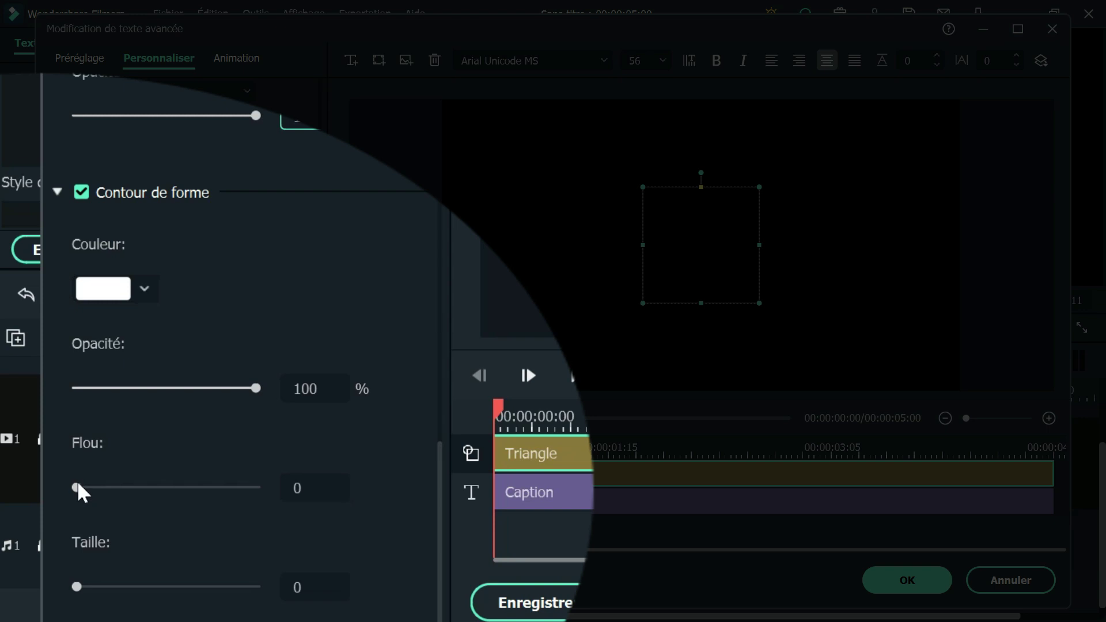
{"action": "left_click_drag", "start_coordinate": [77, 586], "coordinate": [128, 588]}
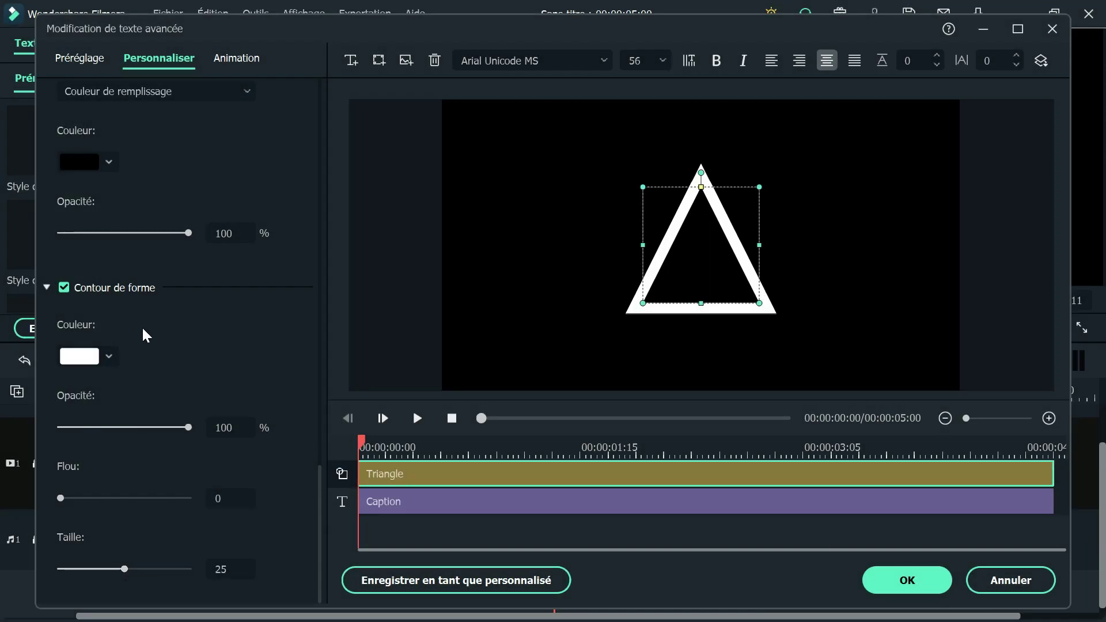
{"action": "left_click", "coordinate": [906, 580]}
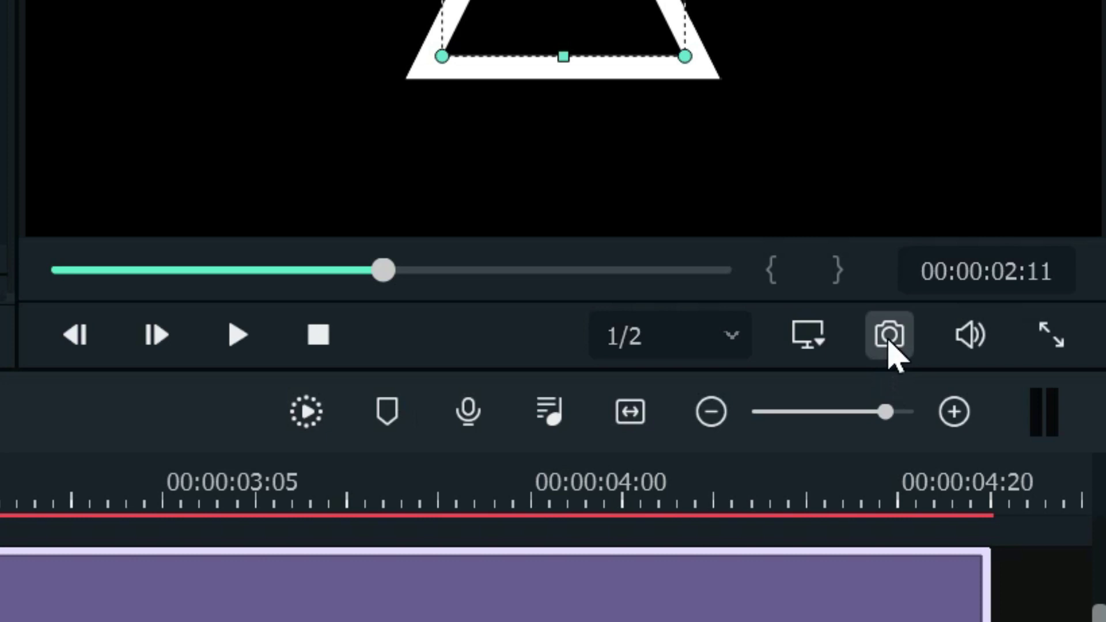
{"action": "left_click", "coordinate": [889, 339]}
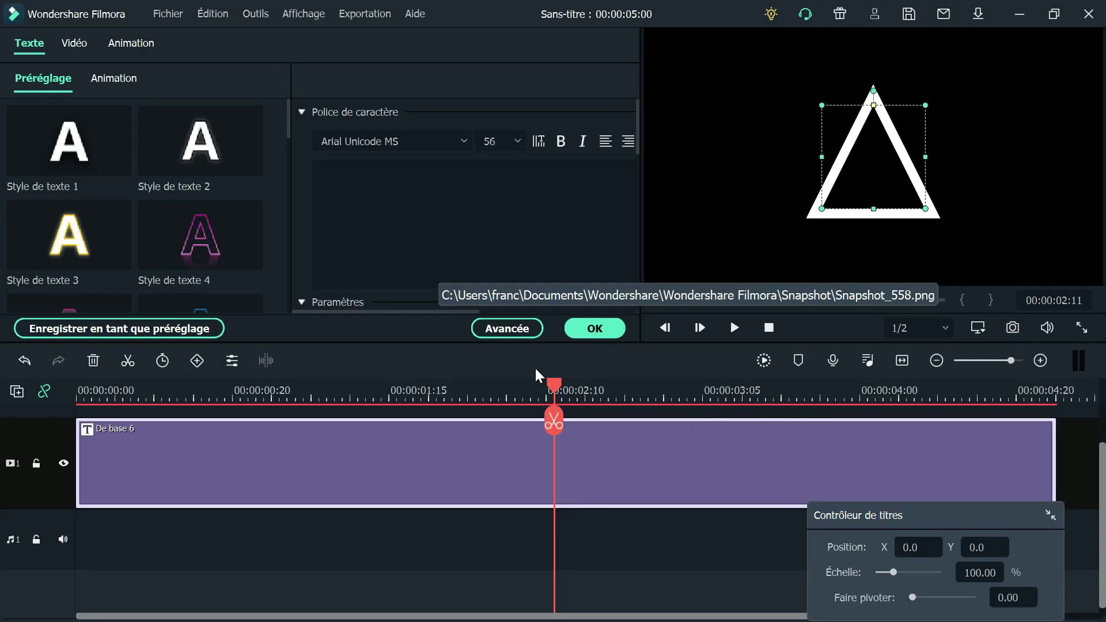
- Reopen the title for advanced editing, add a square shape and move it to the left of the triangle
{"action": "left_click", "coordinate": [502, 327]}
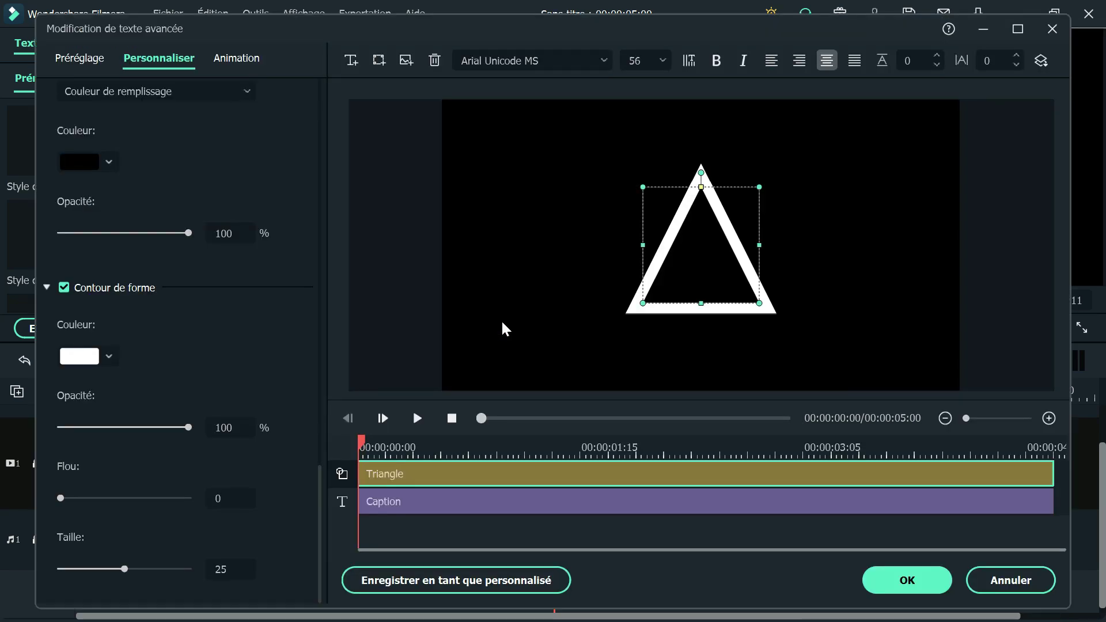
{"action": "left_click", "coordinate": [379, 62]}
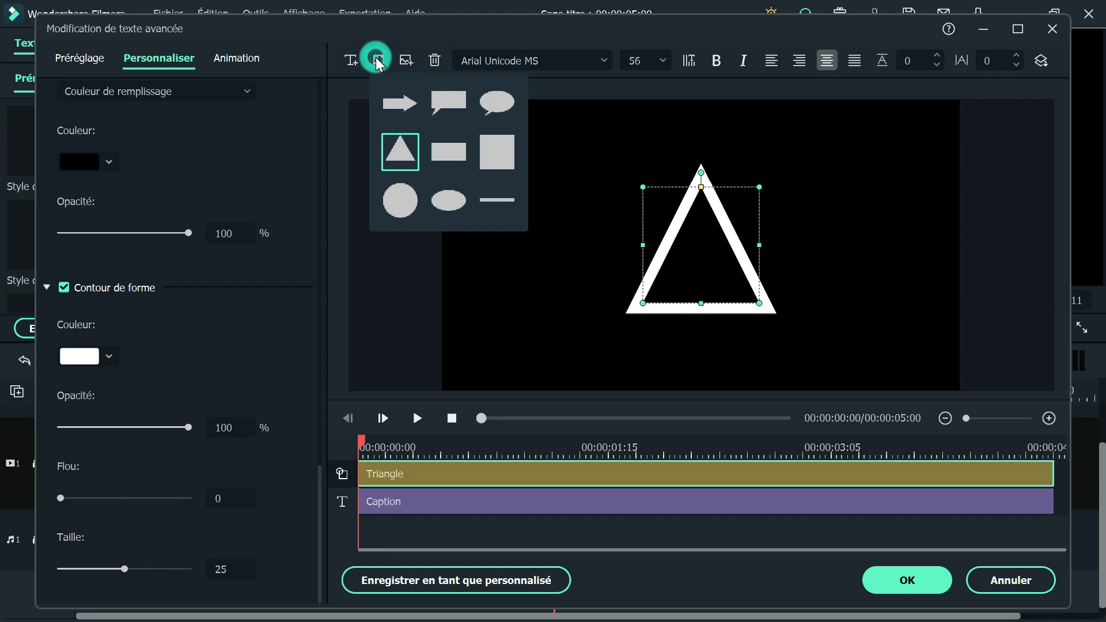
{"action": "left_click", "coordinate": [499, 165]}
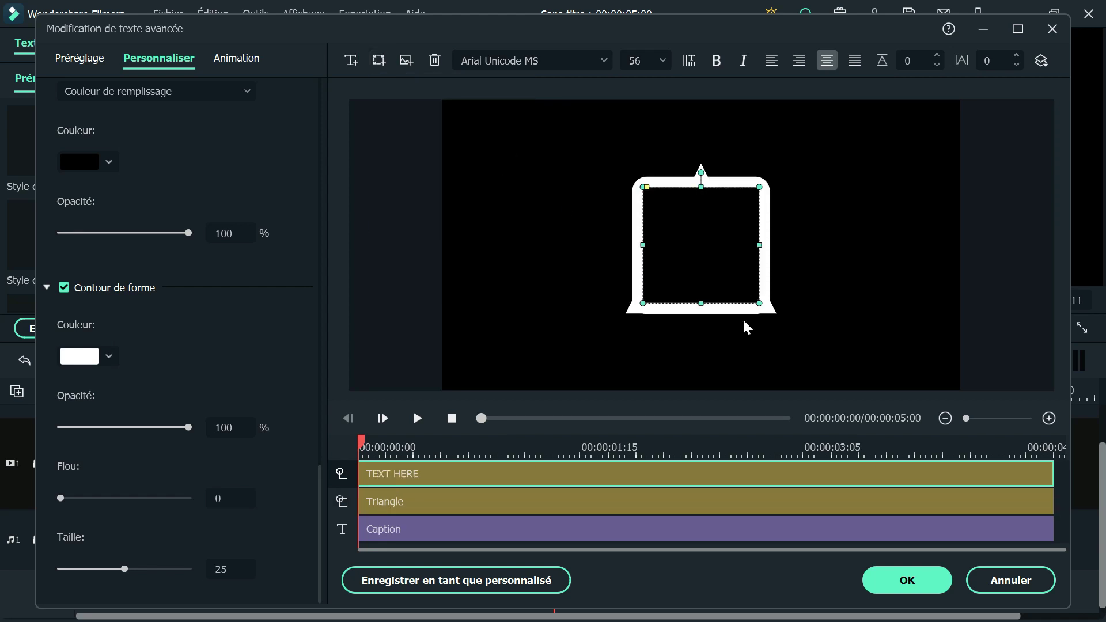
{"action": "left_click_drag", "start_coordinate": [737, 229], "coordinate": [538, 251]}
- Delete the triangle and move the square back to the centre of the frame
{"action": "left_click", "coordinate": [686, 251]}
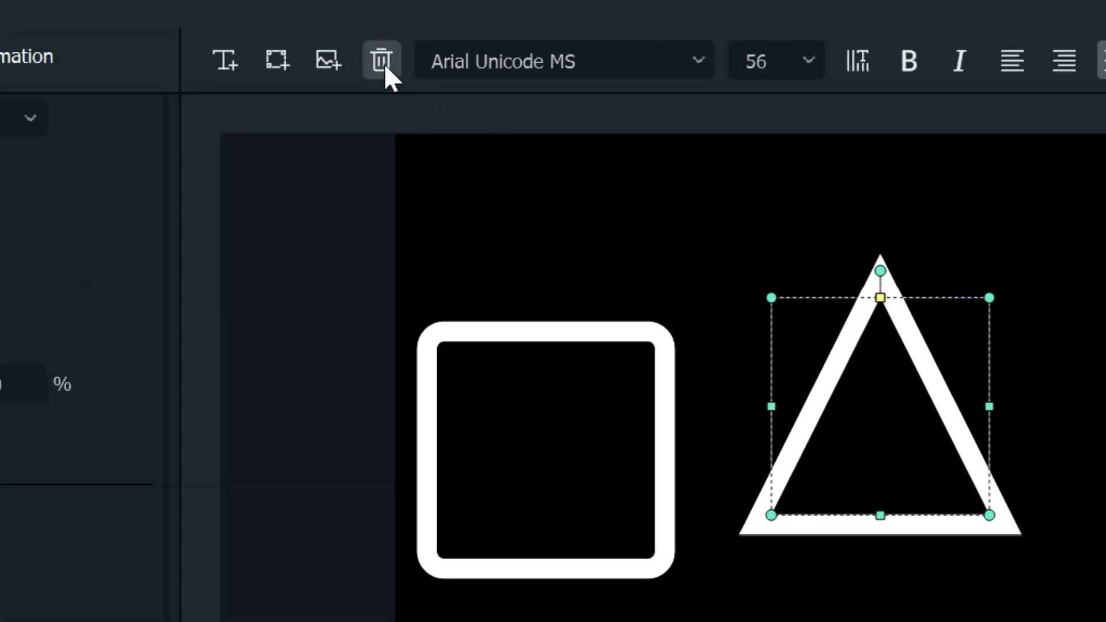
{"action": "left_click", "coordinate": [435, 60]}
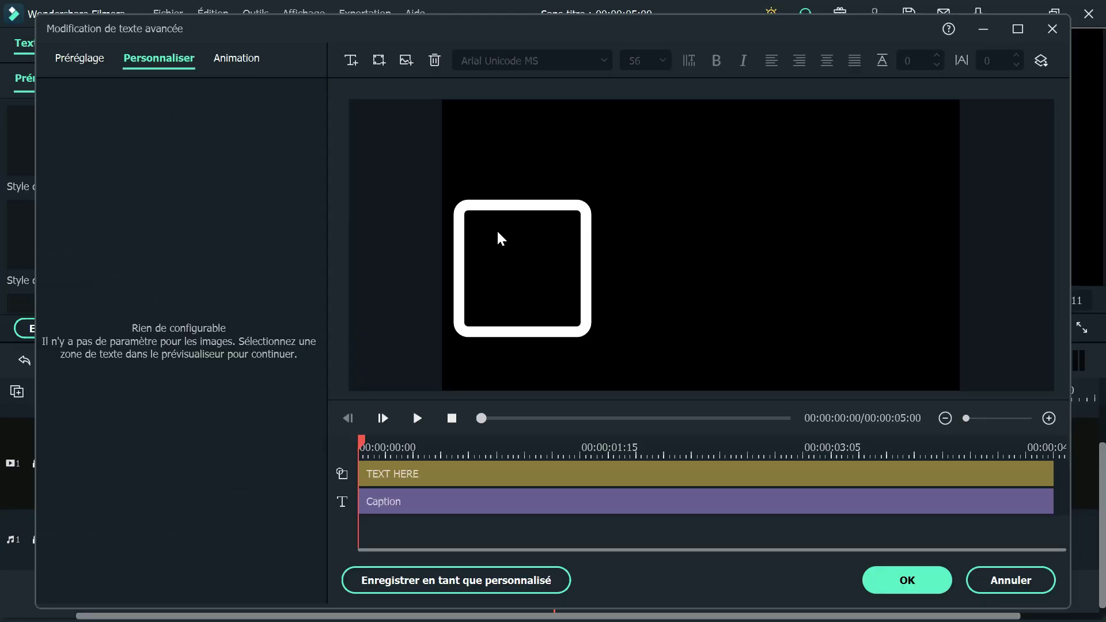
{"action": "left_click_drag", "start_coordinate": [501, 238], "coordinate": [696, 229]}
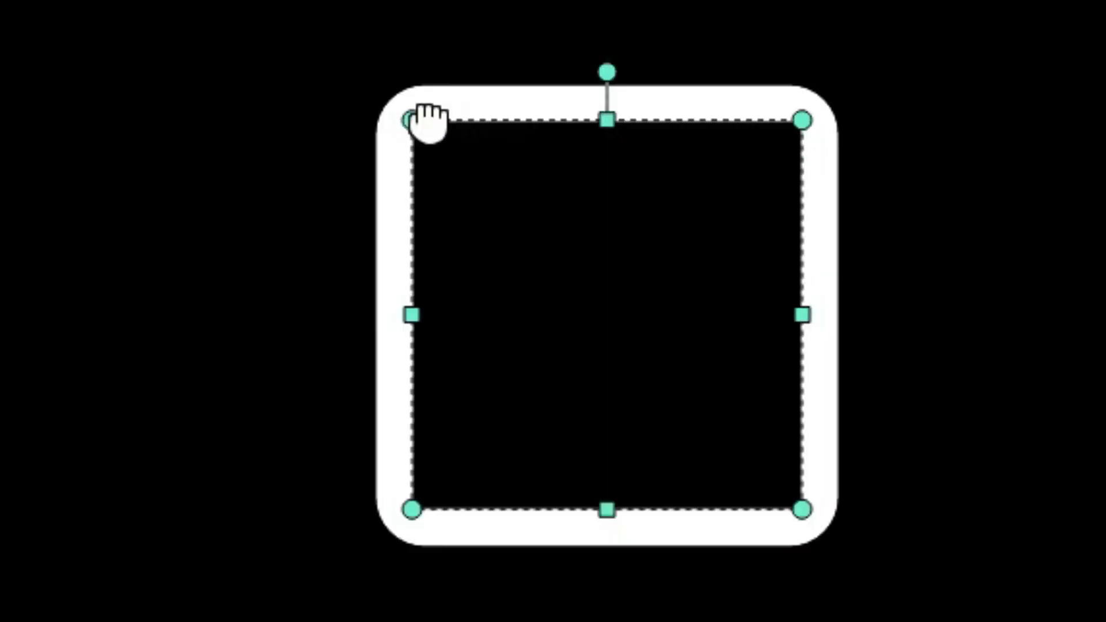
- Turn the square's rounded corners into sharp ones and capture a snapshot of the frame
{"action": "left_click_drag", "start_coordinate": [647, 187], "coordinate": [612, 194]}
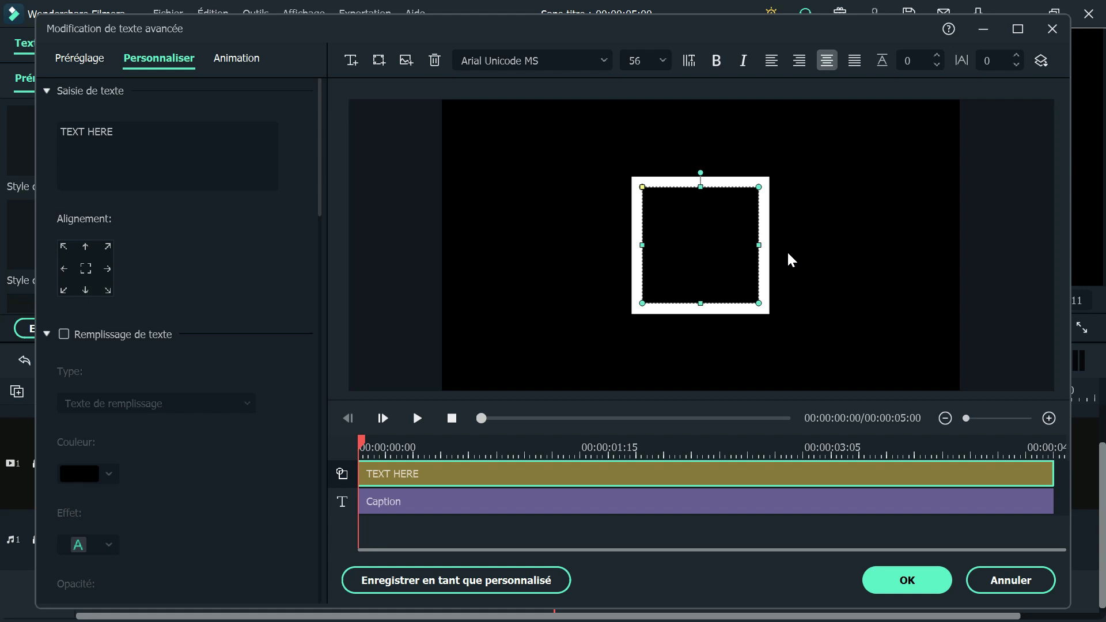
{"action": "left_click", "coordinate": [899, 583]}
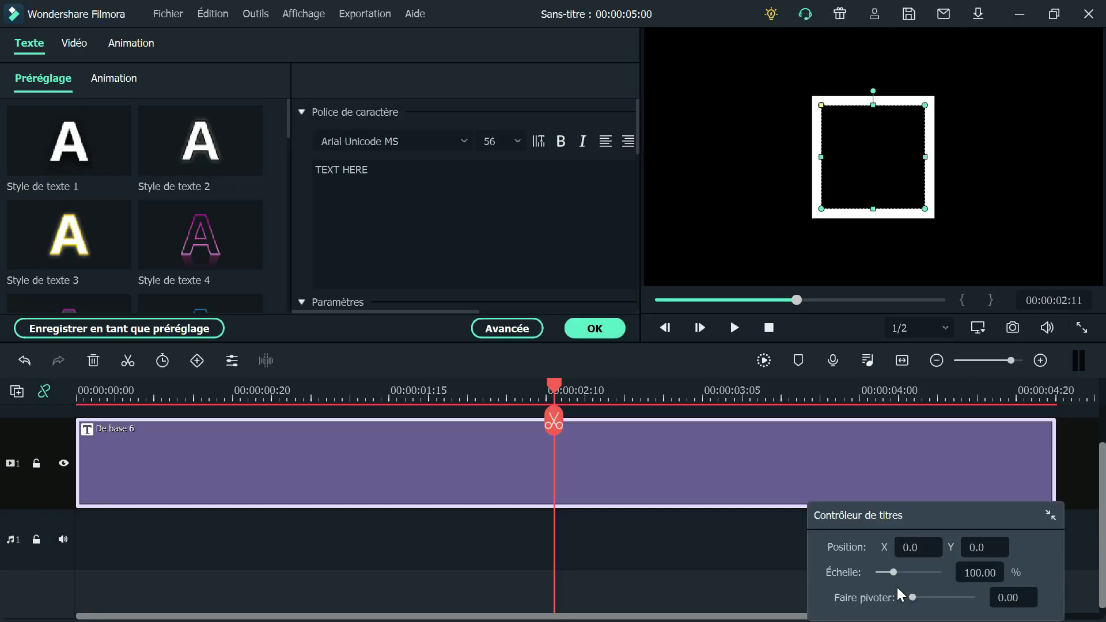
{"action": "left_click", "coordinate": [1013, 329]}
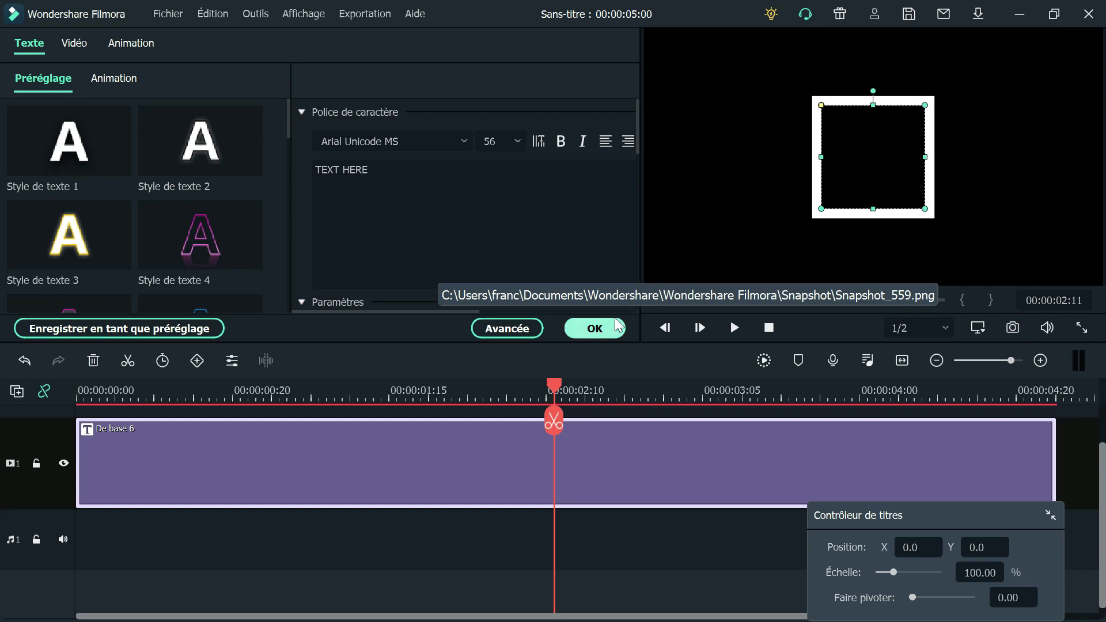
{"action": "left_click", "coordinate": [594, 329]}
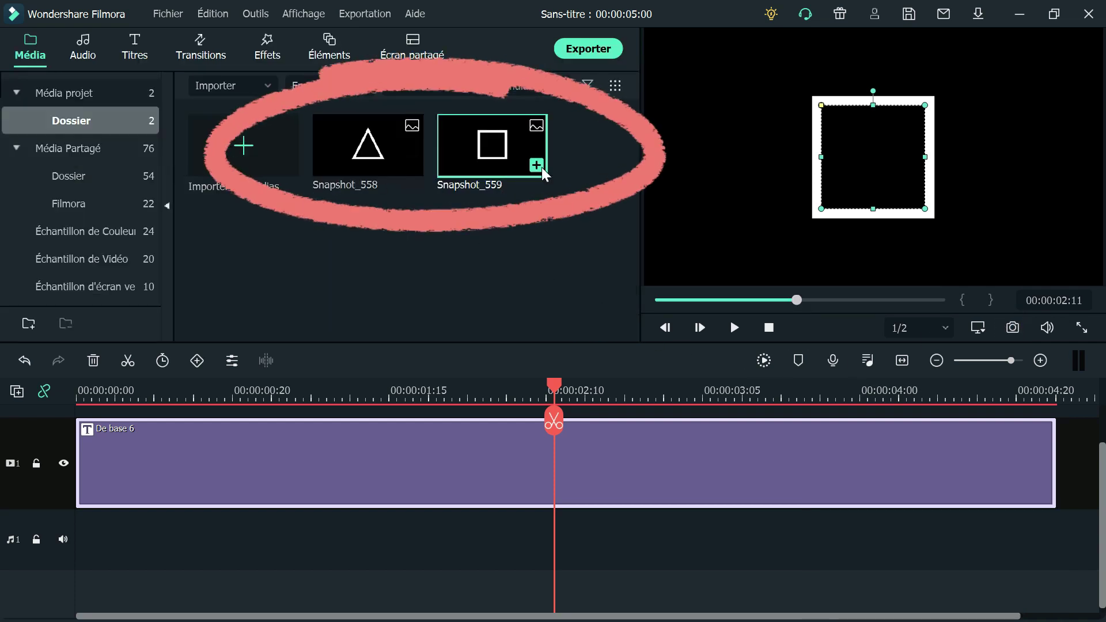
- Replace the square in the title with a circle shape and capture a snapshot of the frame
{"action": "left_click", "coordinate": [674, 482]}
{"action": "double_click", "coordinate": [674, 481]}
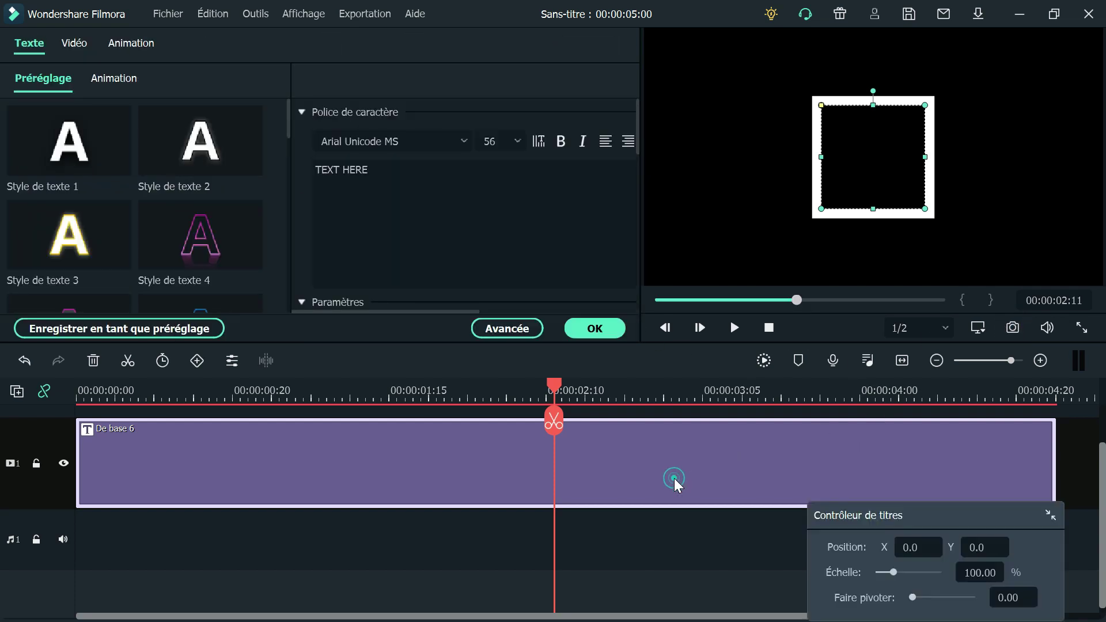
{"action": "left_click", "coordinate": [505, 328]}
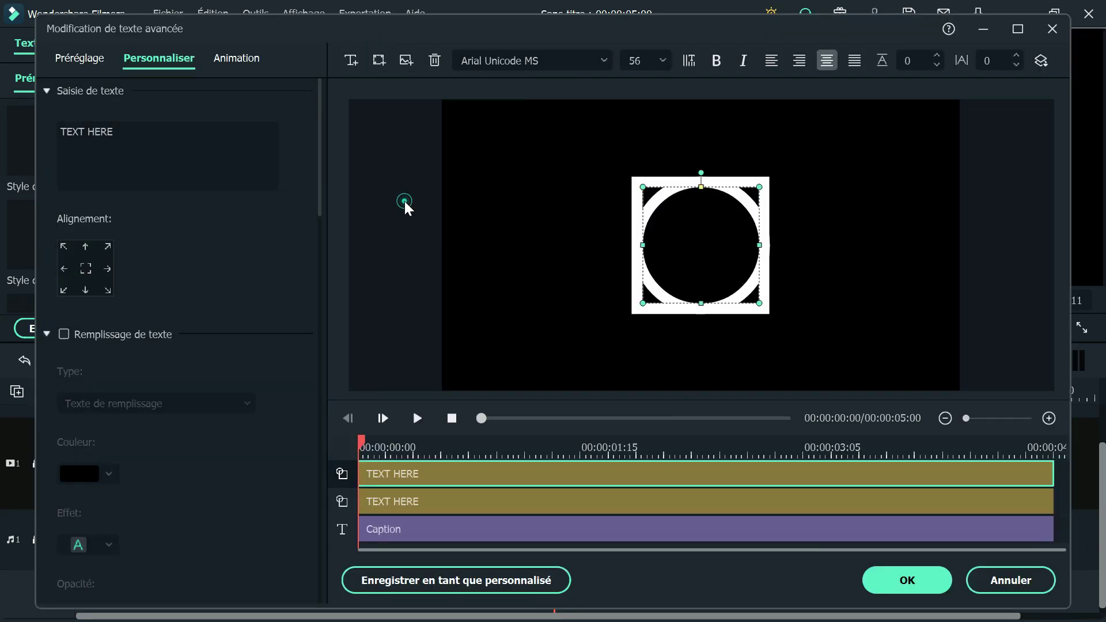
{"action": "left_click", "coordinate": [686, 266]}
{"action": "left_click", "coordinate": [907, 580]}
{"action": "key", "text": "ctrl+alt+s"}
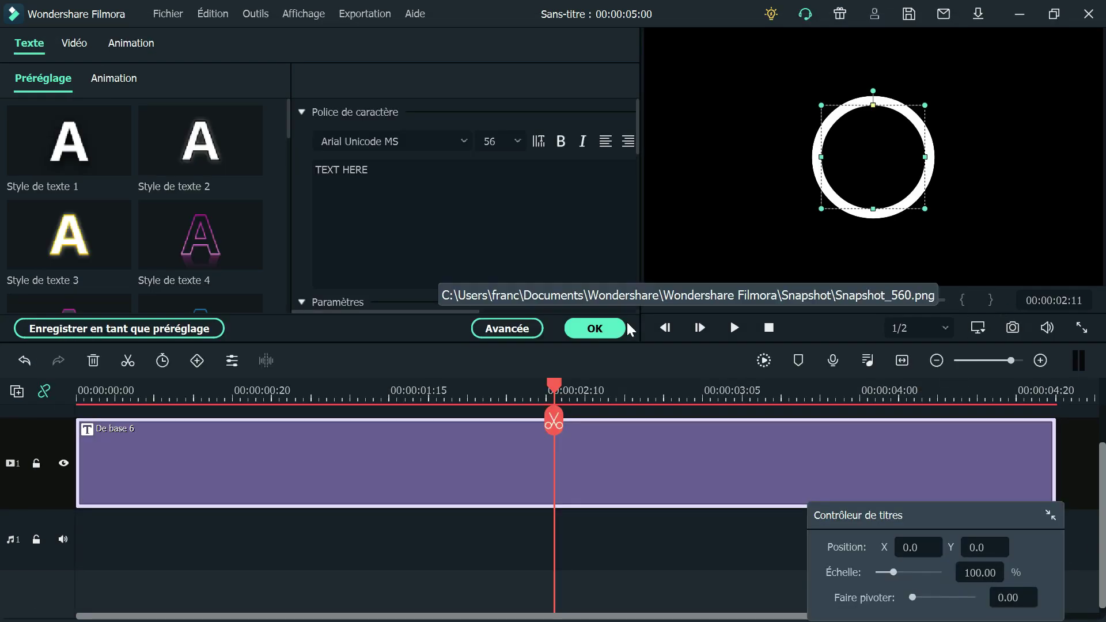
{"action": "left_click", "coordinate": [601, 326]}
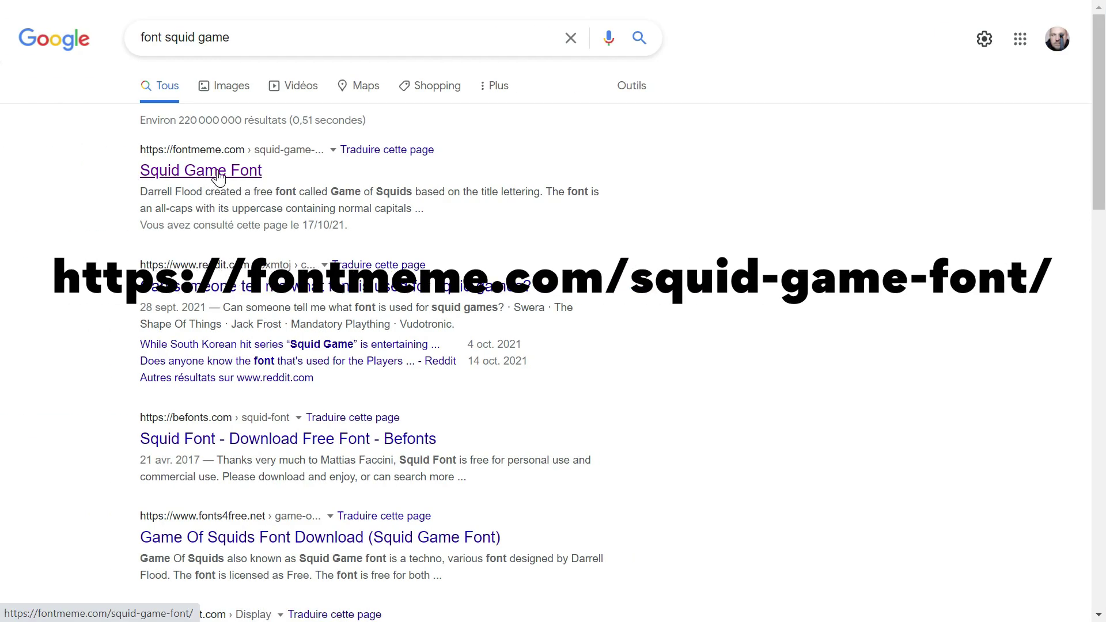
- Switch to the browser and open the Squid Game Font page on fontmeme.com from the "font squid game" search results
{"action": "left_click", "coordinate": [218, 172]}
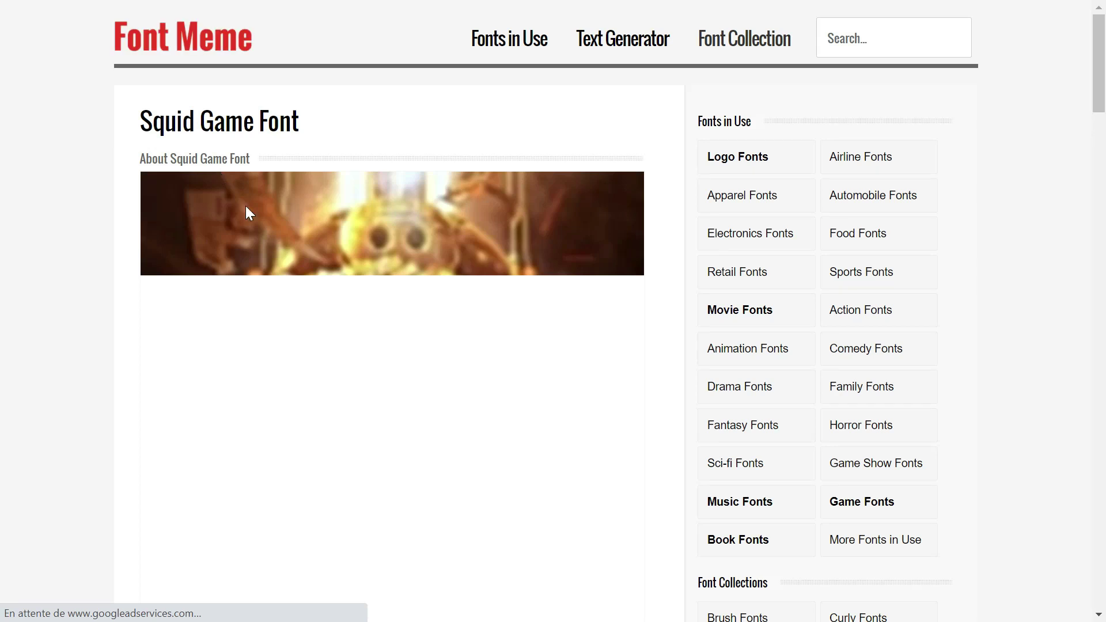
{"action": "scroll", "coordinate": [457, 353], "scroll_direction": "down", "scroll_amount": 13}
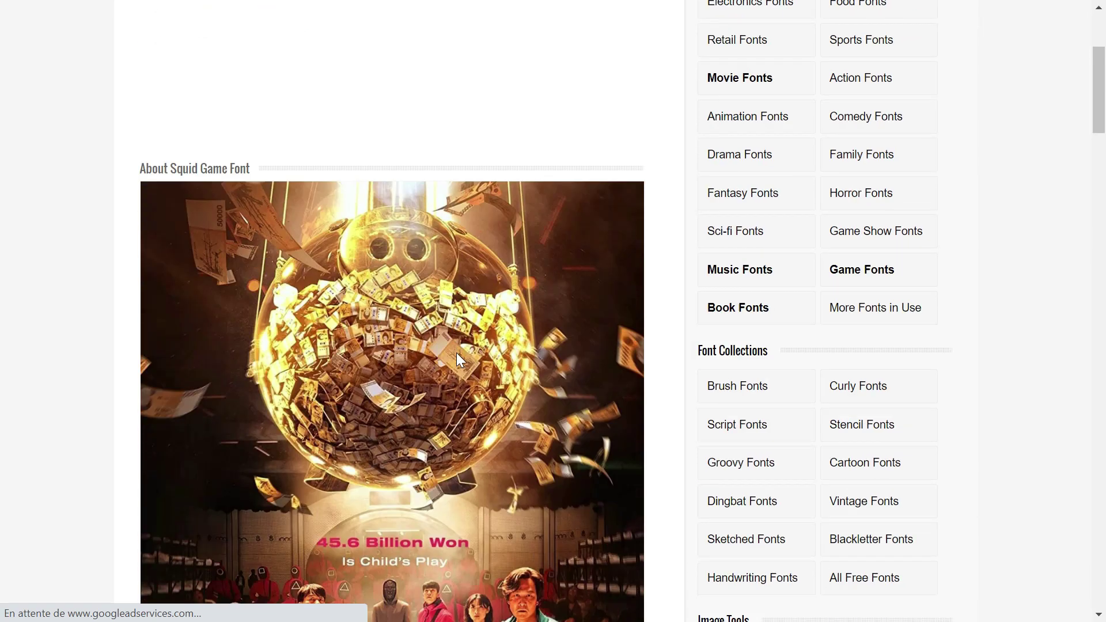
{"action": "scroll", "coordinate": [455, 350], "scroll_direction": "down", "scroll_amount": 14}
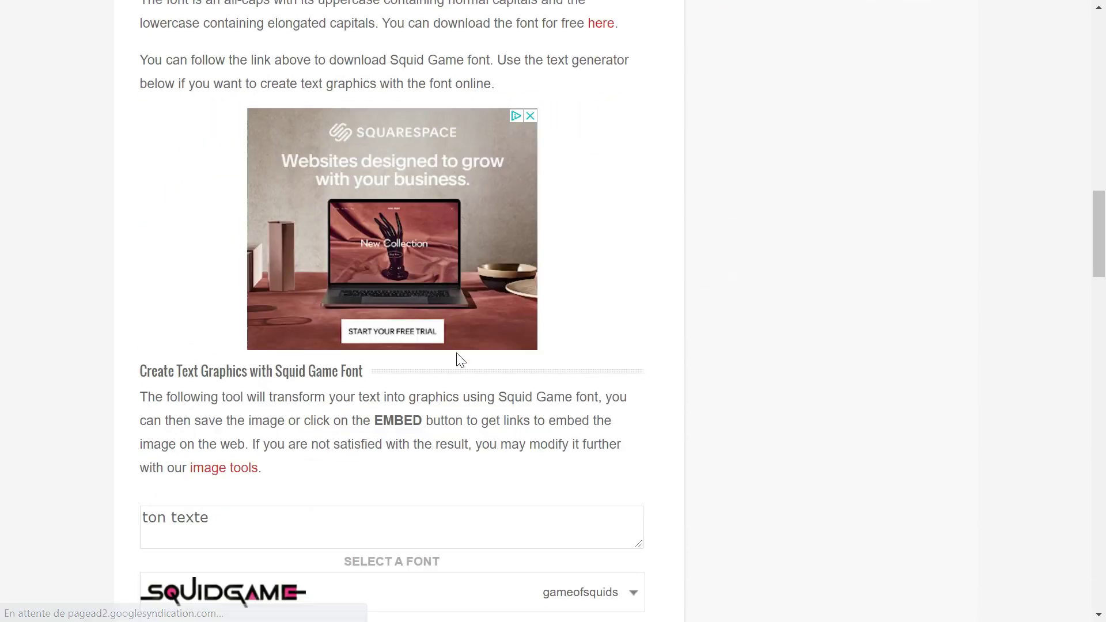
- Replace the text generator's sample text with "Squid Game" and generate the graphic in the gameofsquids font
{"action": "left_click", "coordinate": [363, 298]}
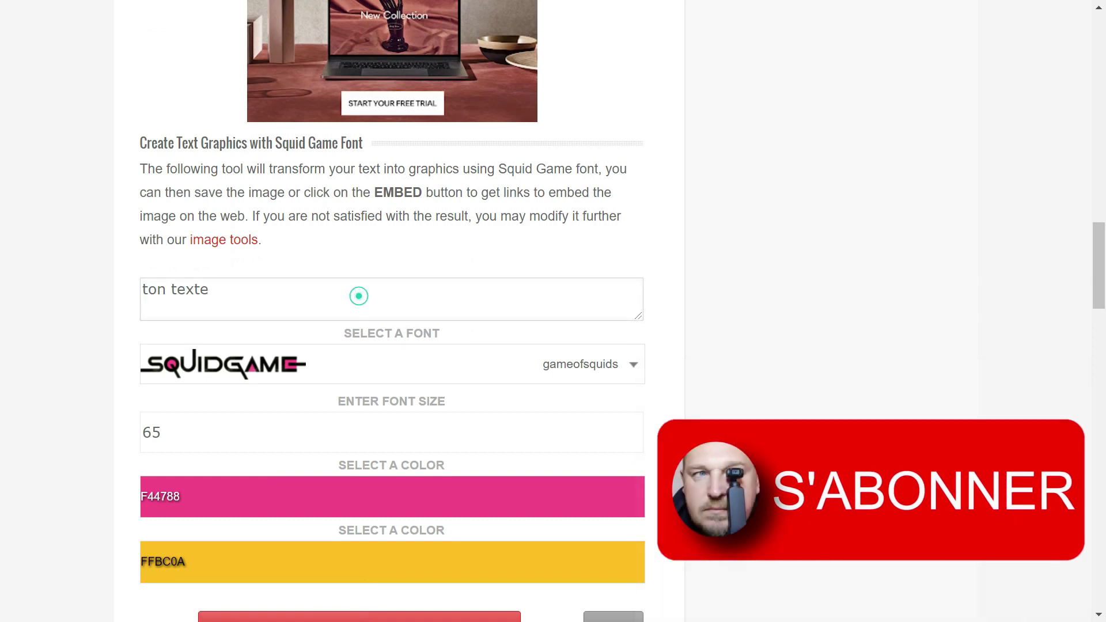
{"action": "left_click_drag", "start_coordinate": [358, 295], "coordinate": [123, 293]}
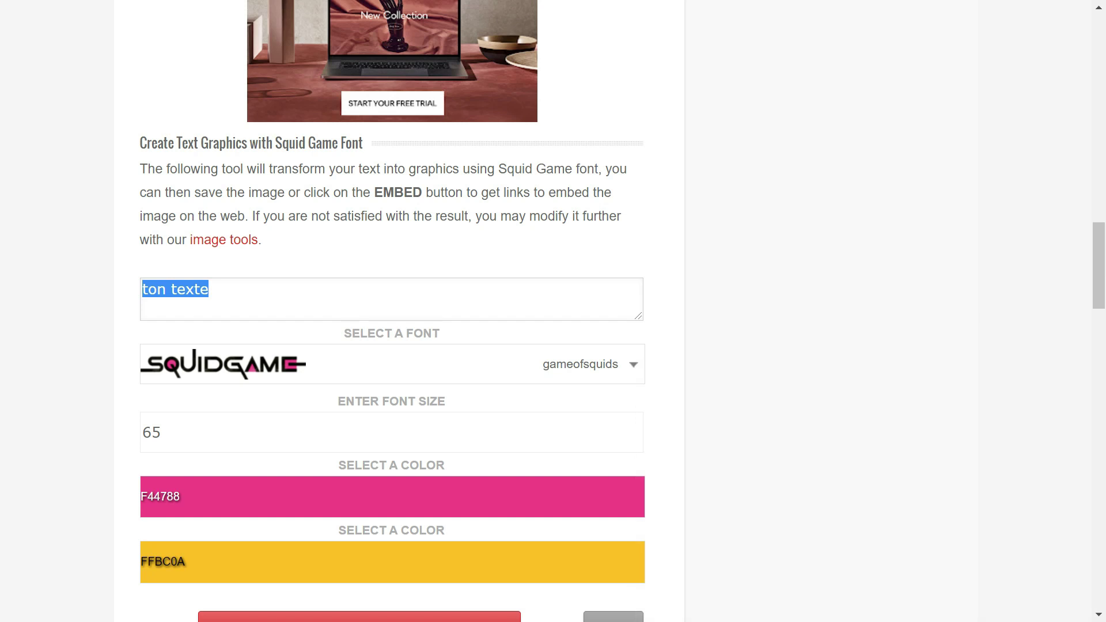
{"action": "type", "text": "Squid Game"}
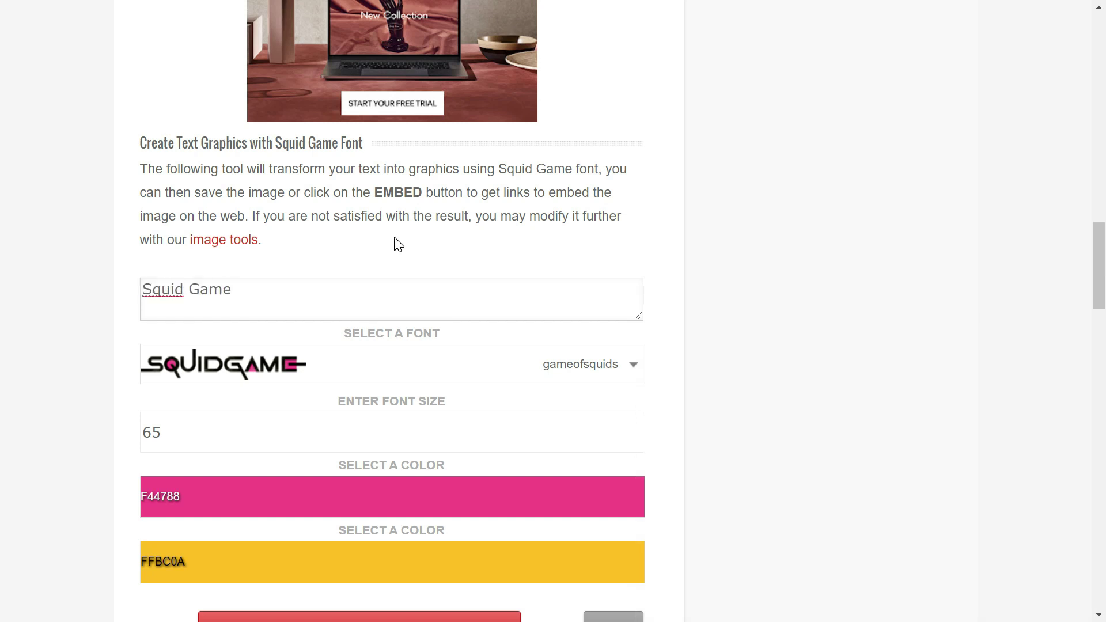
{"action": "scroll", "coordinate": [517, 375], "scroll_direction": "down", "scroll_amount": 5}
{"action": "left_click", "coordinate": [378, 377]}
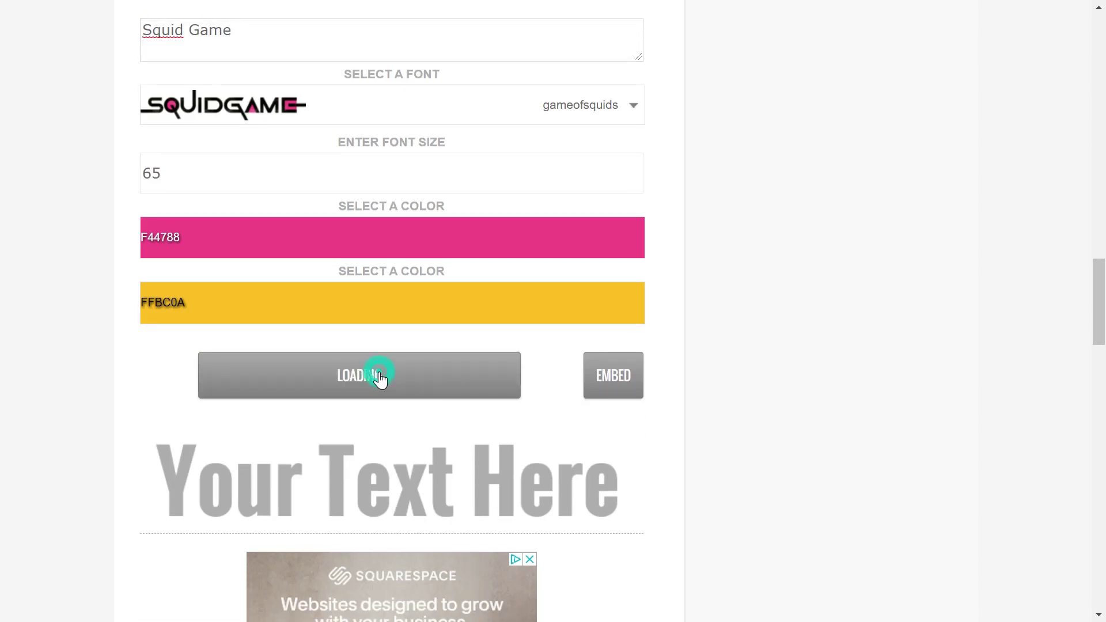
- Regenerate the text graphic with dark blue 060857 as the first colour and turquoise 1FF7F7 as the second
{"action": "left_click", "coordinate": [346, 237]}
{"action": "left_click", "coordinate": [289, 117]}
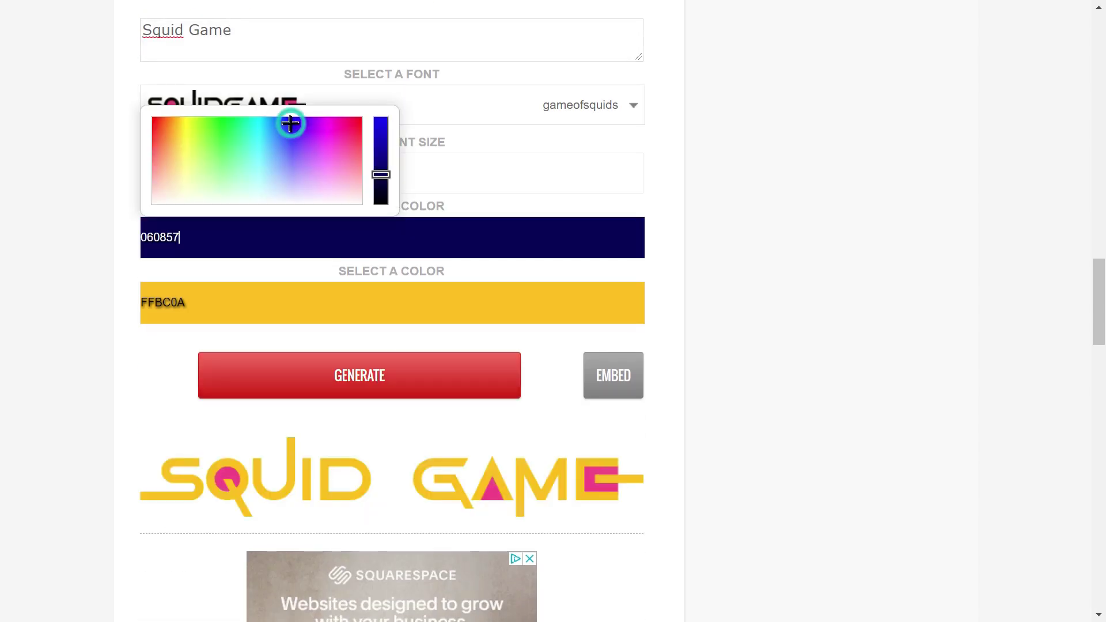
{"action": "left_click", "coordinate": [448, 382]}
{"action": "left_click", "coordinate": [346, 302]}
{"action": "left_click", "coordinate": [378, 185]}
{"action": "left_click", "coordinate": [378, 380]}
- Regenerate the text graphic with orange F78140 as the second colour and magenta F81FB4 as the first
{"action": "left_click", "coordinate": [338, 294]}
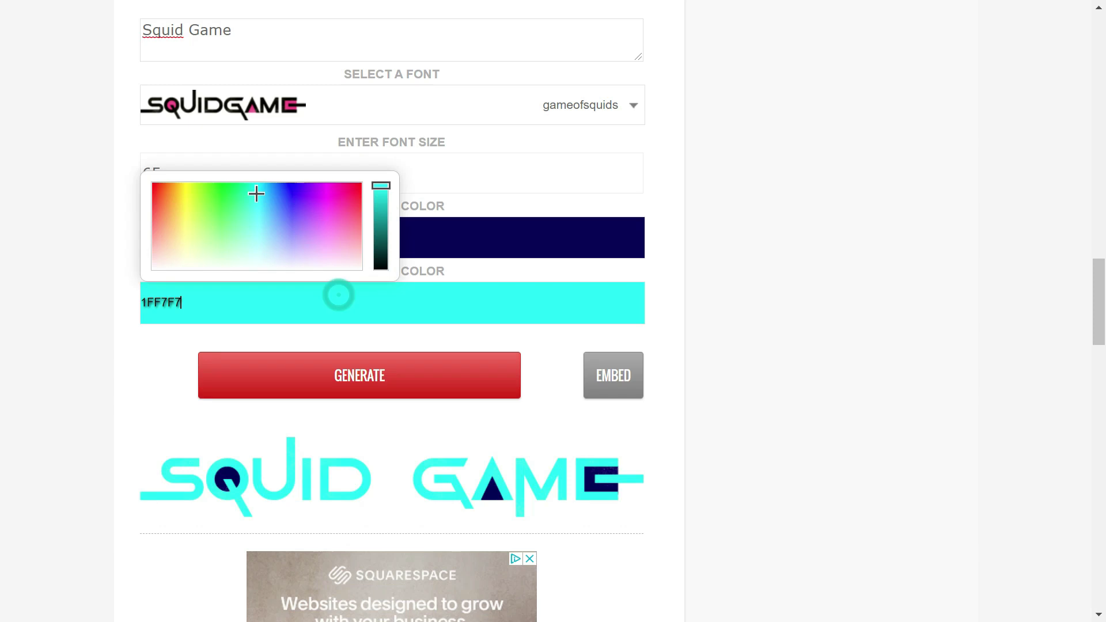
{"action": "left_click", "coordinate": [164, 204]}
{"action": "left_click", "coordinate": [415, 382]}
{"action": "left_click", "coordinate": [482, 233]}
{"action": "left_click", "coordinate": [338, 128]}
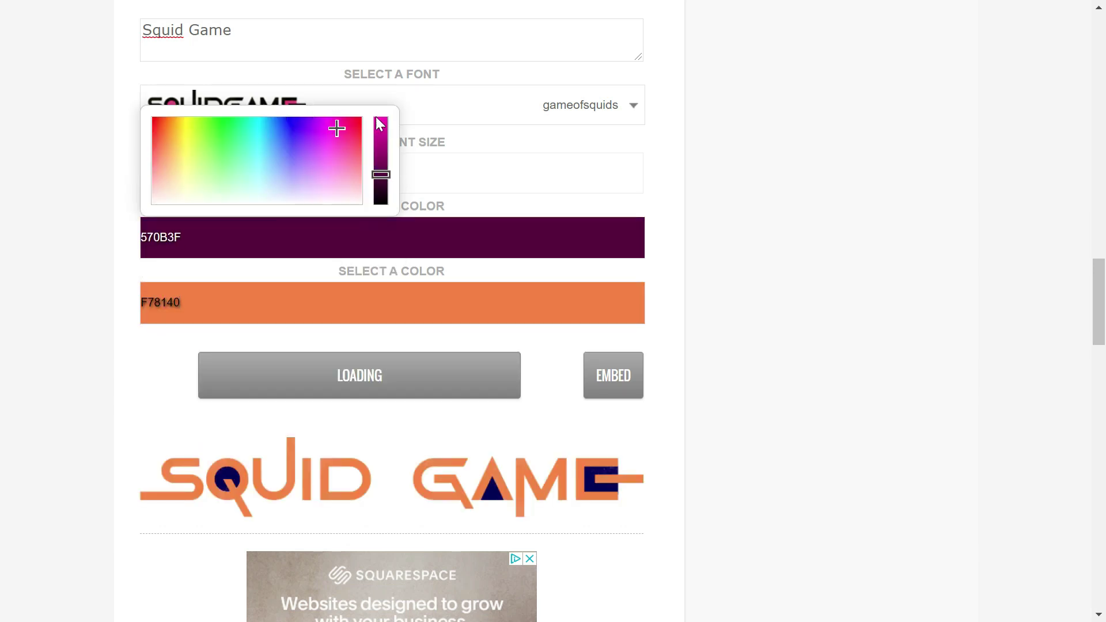
{"action": "left_click", "coordinate": [380, 116]}
{"action": "left_click", "coordinate": [475, 392]}
- Save the generated orange and magenta Squid Game graphic as a PNG image named Squid_game in the SQUID GAME folder
{"action": "mouse_move", "coordinate": [462, 482]}
{"action": "right_click", "coordinate": [426, 472]}
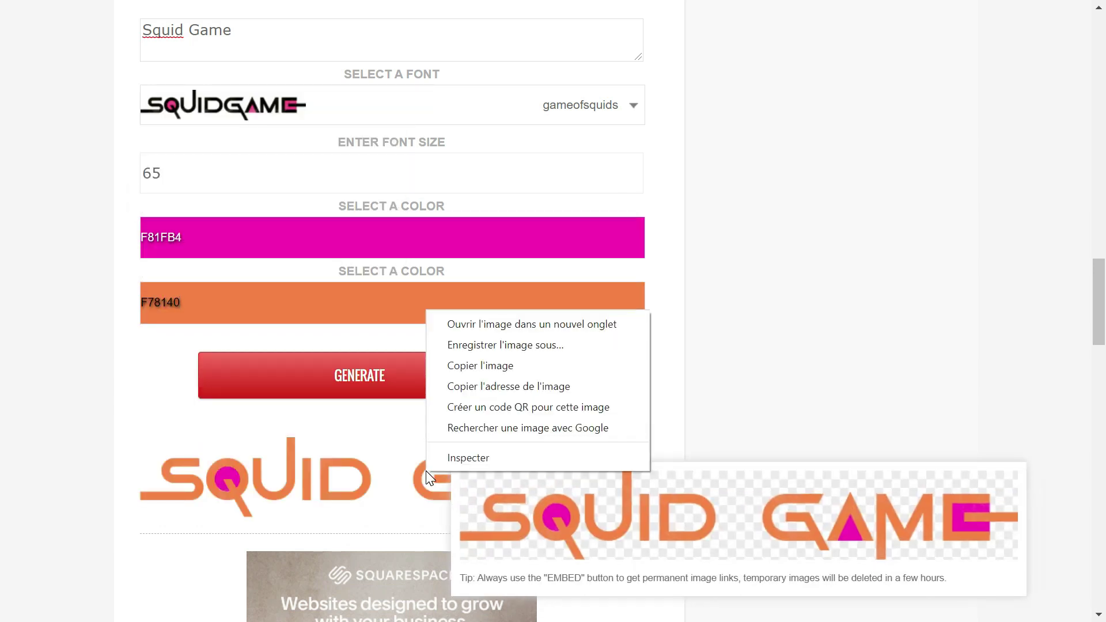
{"action": "left_click", "coordinate": [491, 344]}
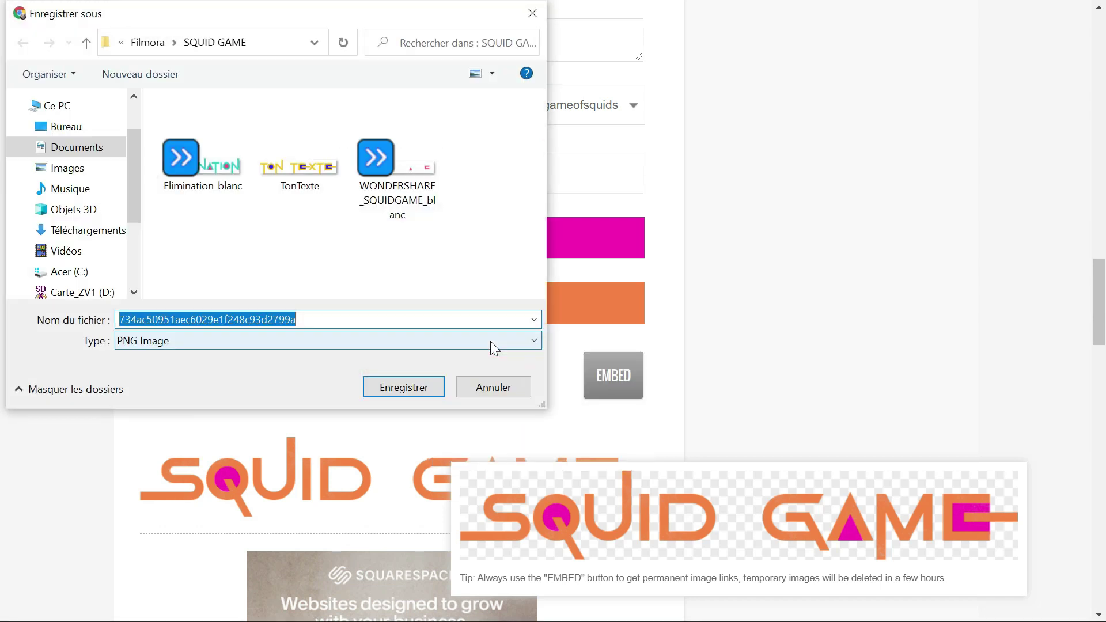
{"action": "type", "text": "Squi_game"}
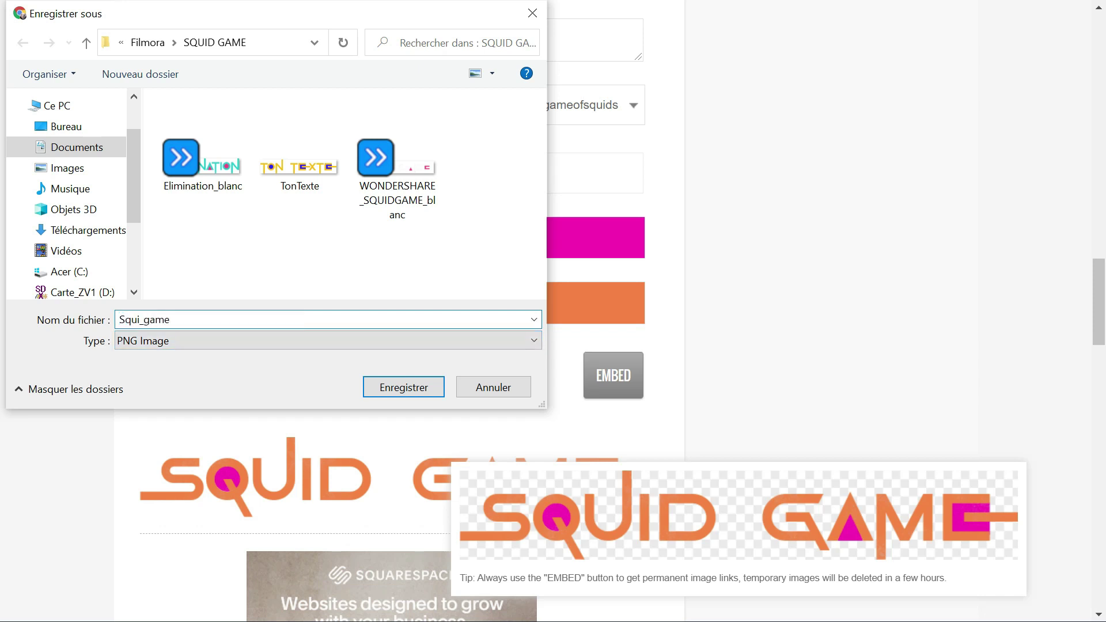
{"action": "type", "text": "d"}
{"action": "left_click", "coordinate": [403, 387]}
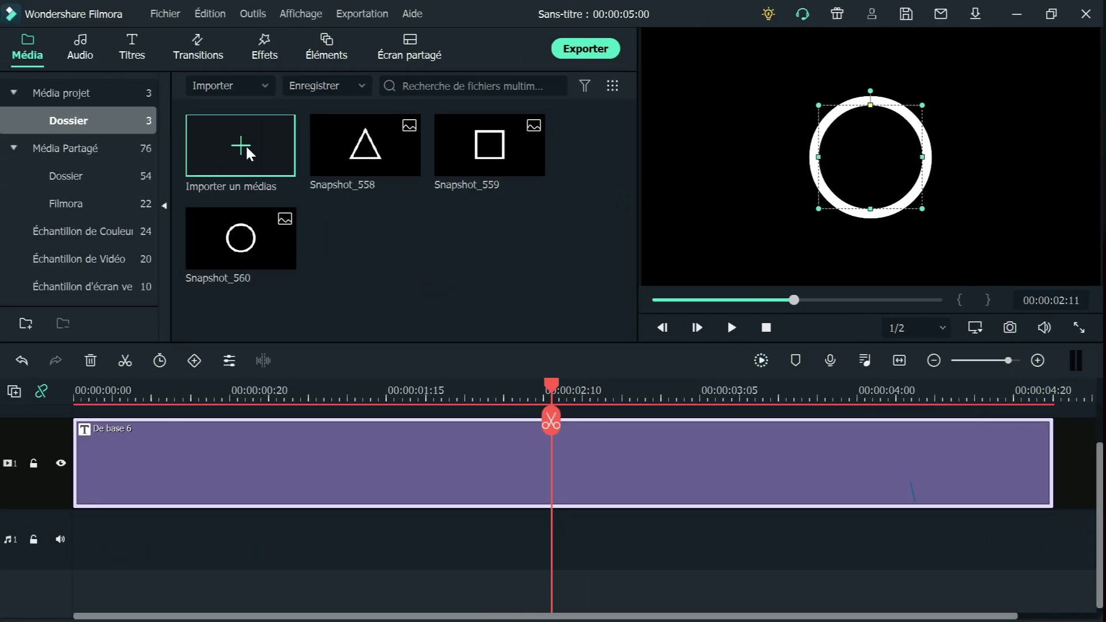
- Switch to Filmora, import the WONDERSHARE_SQUIDGAME_blanc image and place the square Snapshot_559 at the start of video track 1
{"action": "left_click", "coordinate": [252, 154]}
{"action": "double_click", "coordinate": [320, 265]}
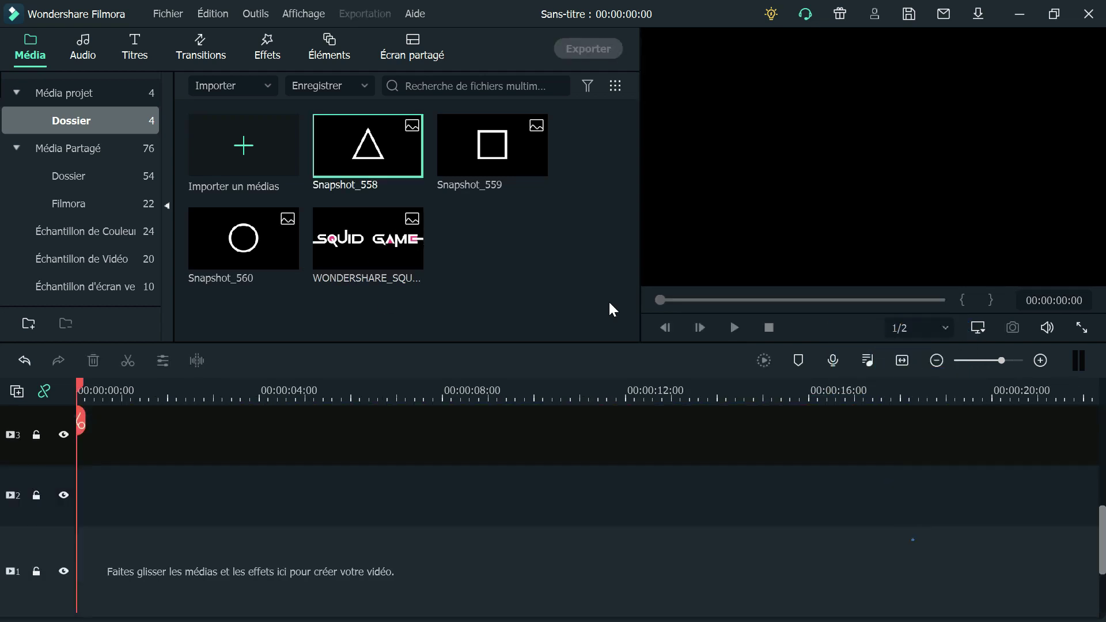
{"action": "left_click_drag", "start_coordinate": [472, 165], "coordinate": [86, 576]}
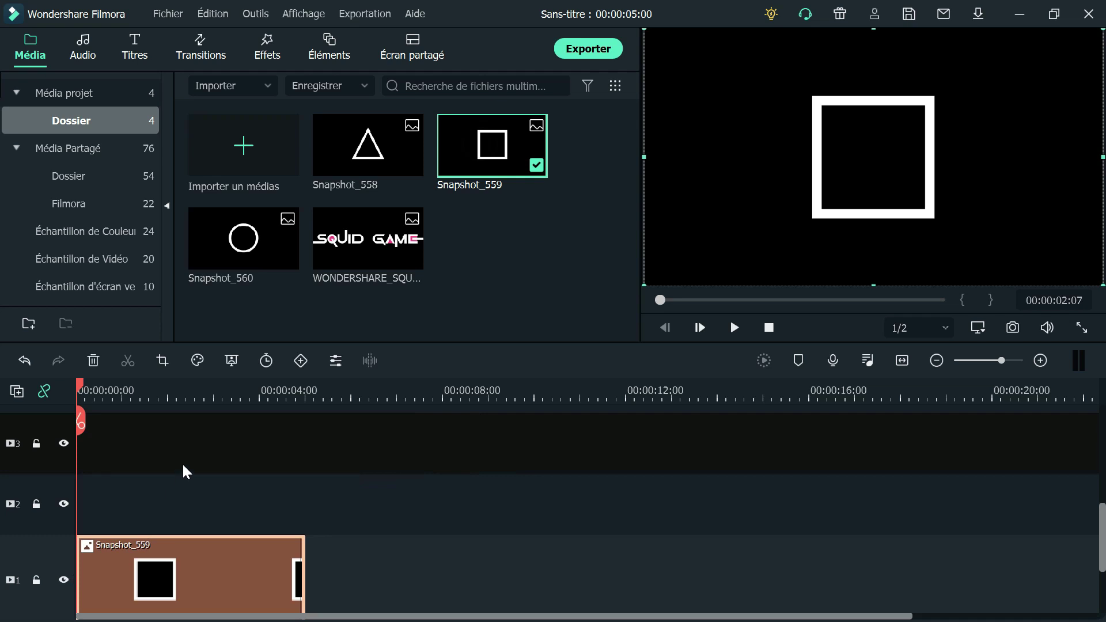
- Place the triangle Snapshot_558 at the start of track 2 and move it to the right of the square in the preview
{"action": "left_click_drag", "start_coordinate": [357, 198], "coordinate": [128, 521]}
{"action": "double_click", "coordinate": [137, 514]}
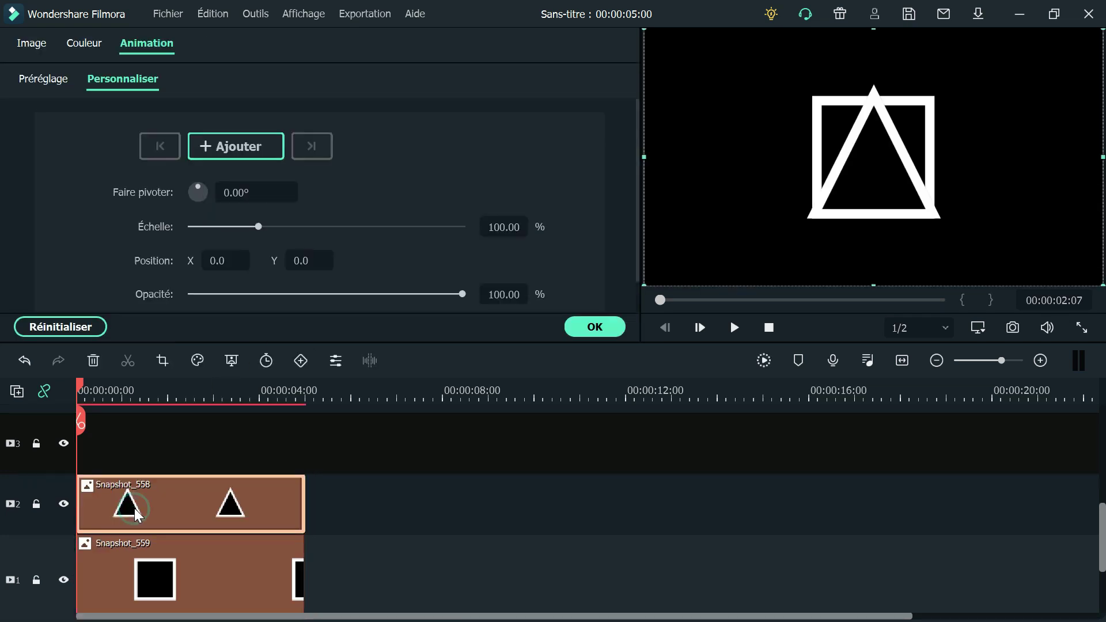
{"action": "left_click_drag", "start_coordinate": [916, 183], "coordinate": [1042, 186]}
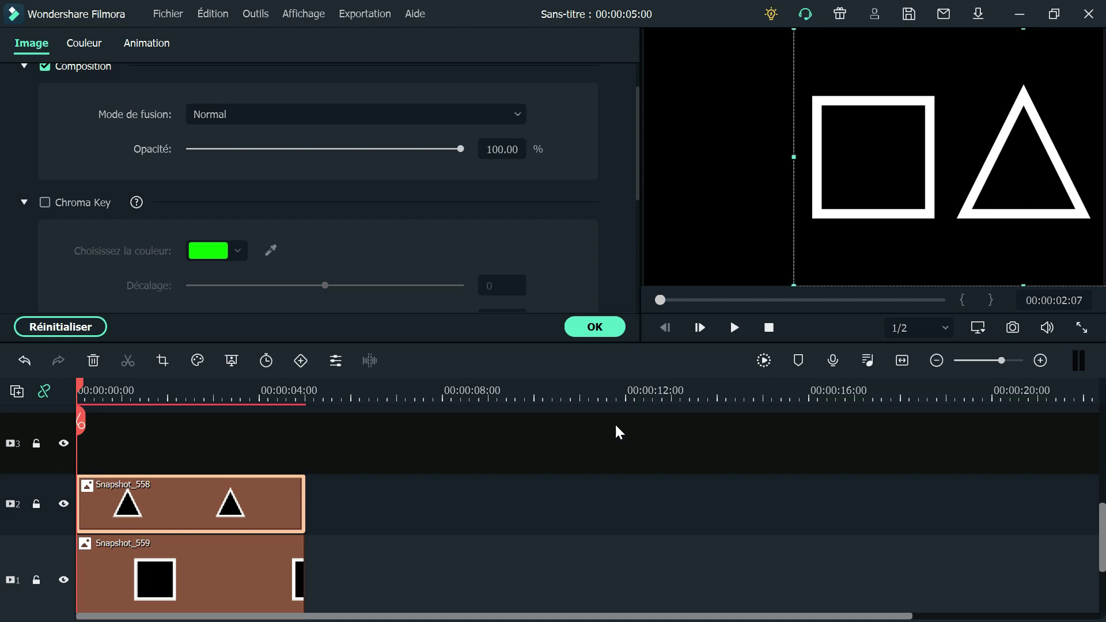
{"action": "left_click", "coordinate": [595, 326]}
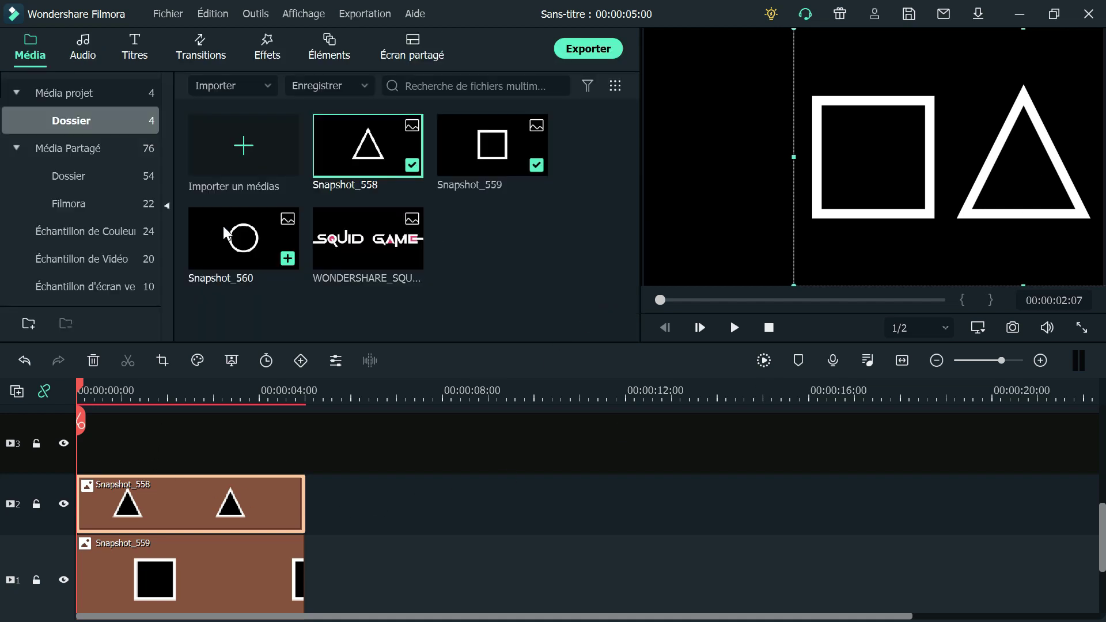
- Place the circle Snapshot_560 at the start of track 3 and move it to the left of the square in the preview
{"action": "left_click_drag", "start_coordinate": [243, 237], "coordinate": [94, 466]}
{"action": "double_click", "coordinate": [178, 438]}
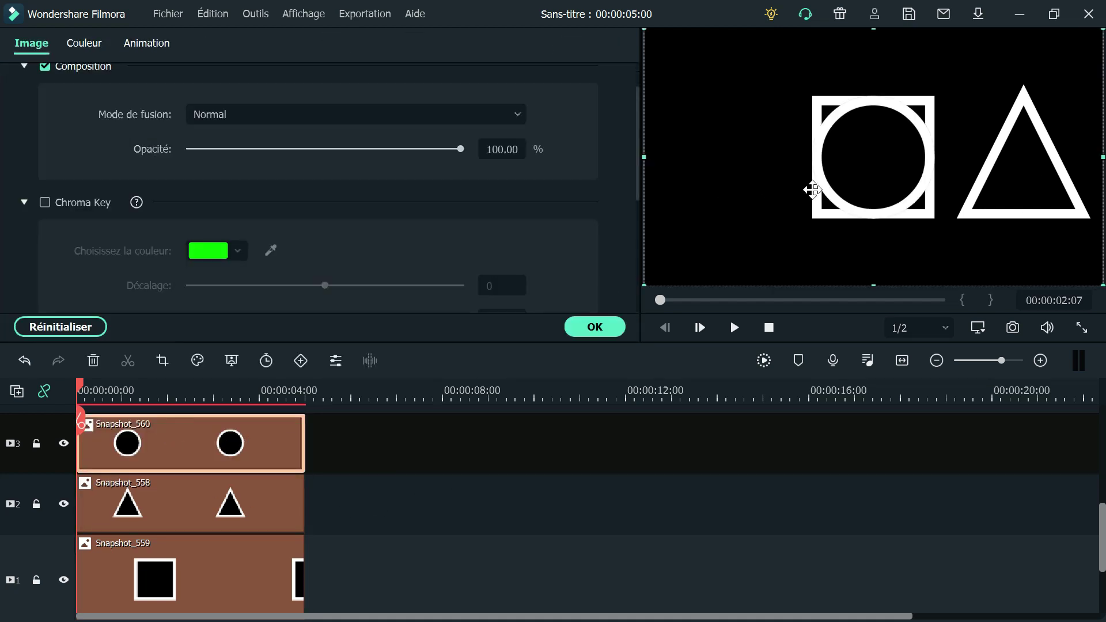
{"action": "left_click_drag", "start_coordinate": [848, 177], "coordinate": [697, 177]}
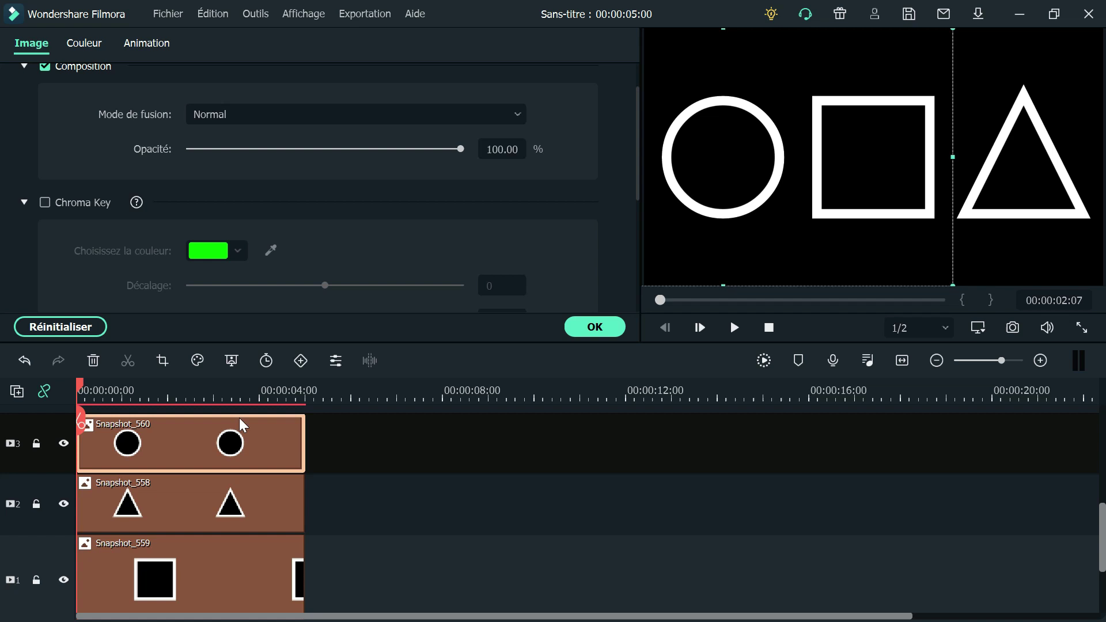
{"action": "scroll", "coordinate": [242, 426], "scroll_direction": "up", "scroll_amount": 2}
{"action": "left_click", "coordinate": [589, 327]}
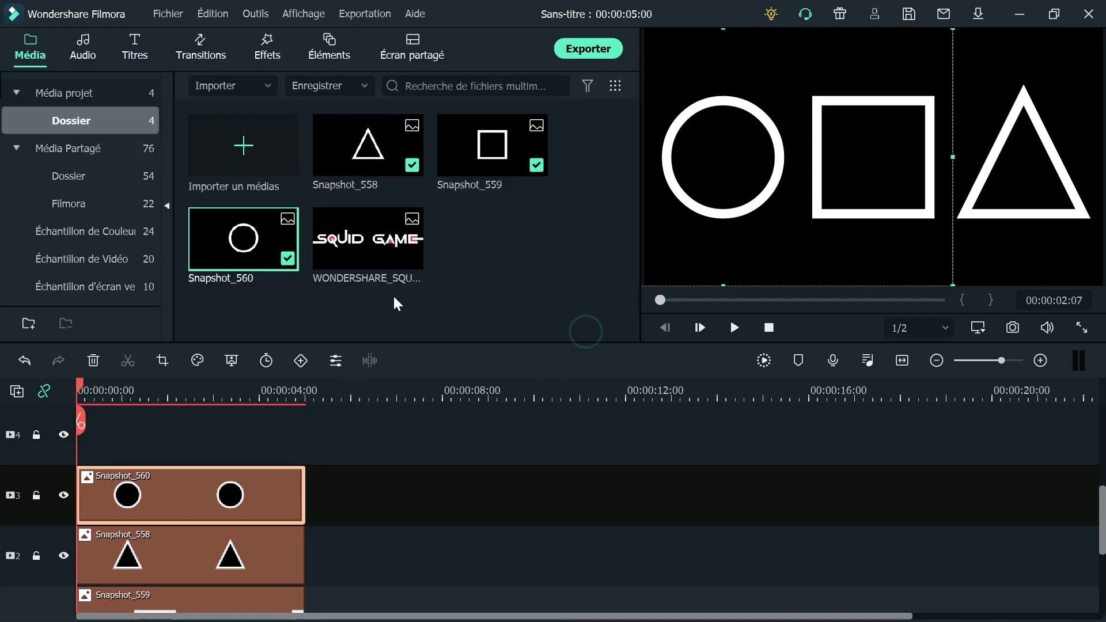
- Place a second circle Snapshot_560 on track 4 and apply the track 3 circle's copied effects to it
{"action": "left_click_drag", "start_coordinate": [257, 233], "coordinate": [93, 481]}
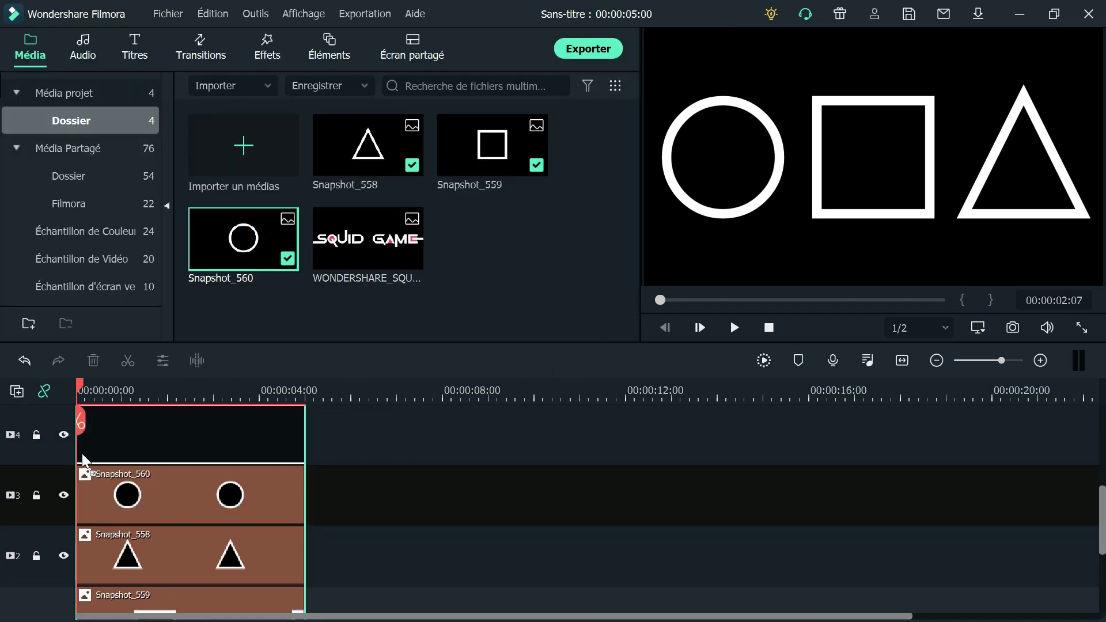
{"action": "right_click", "coordinate": [167, 510]}
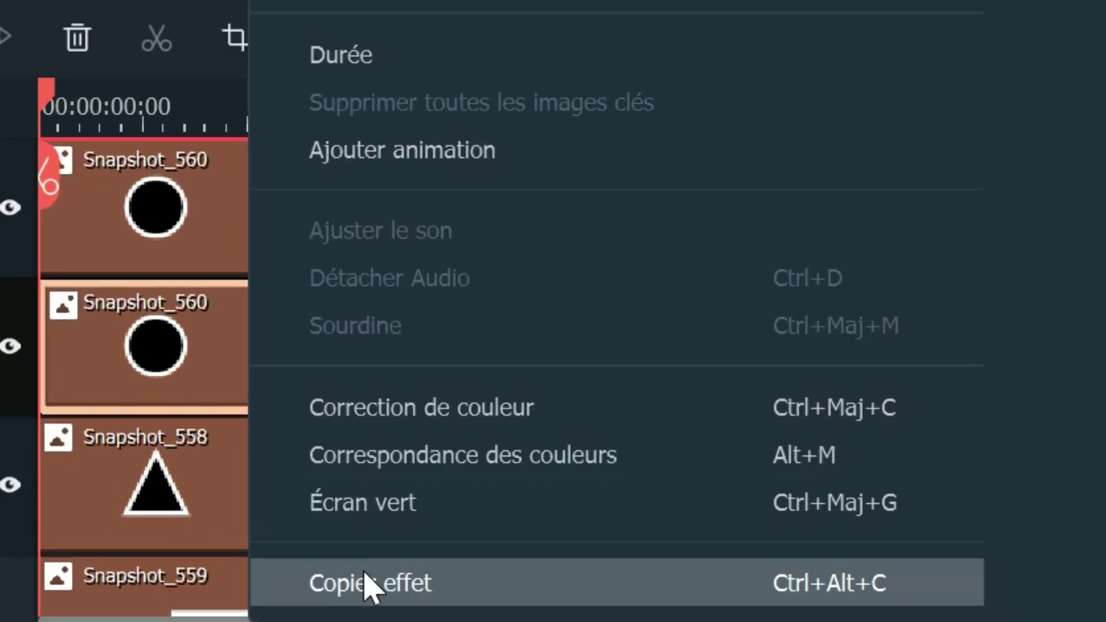
{"action": "left_click", "coordinate": [366, 588]}
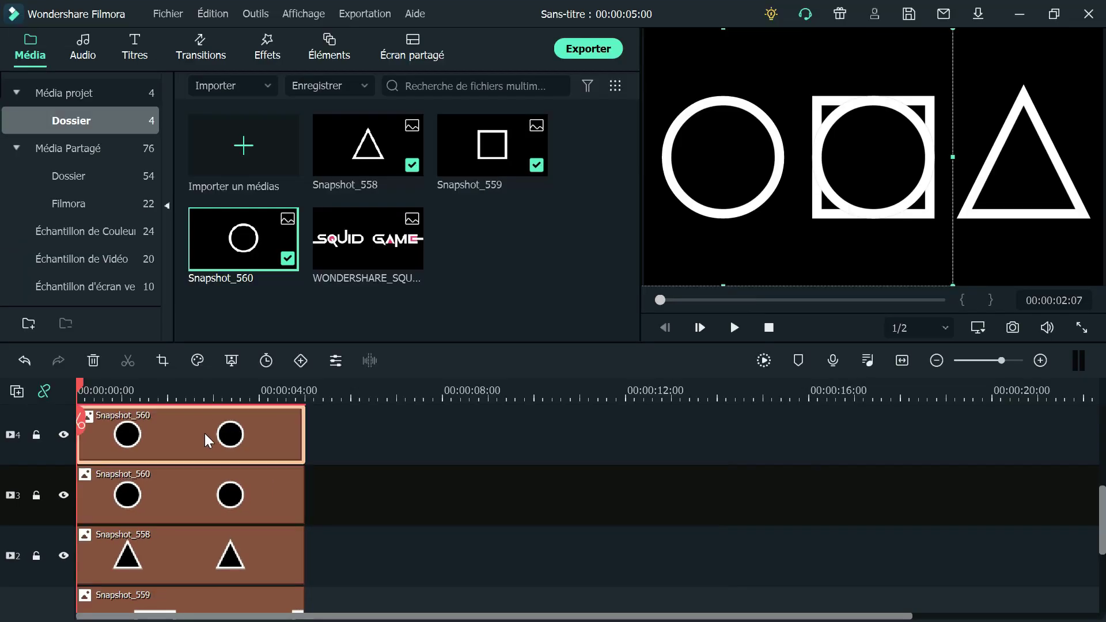
{"action": "right_click", "coordinate": [205, 433]}
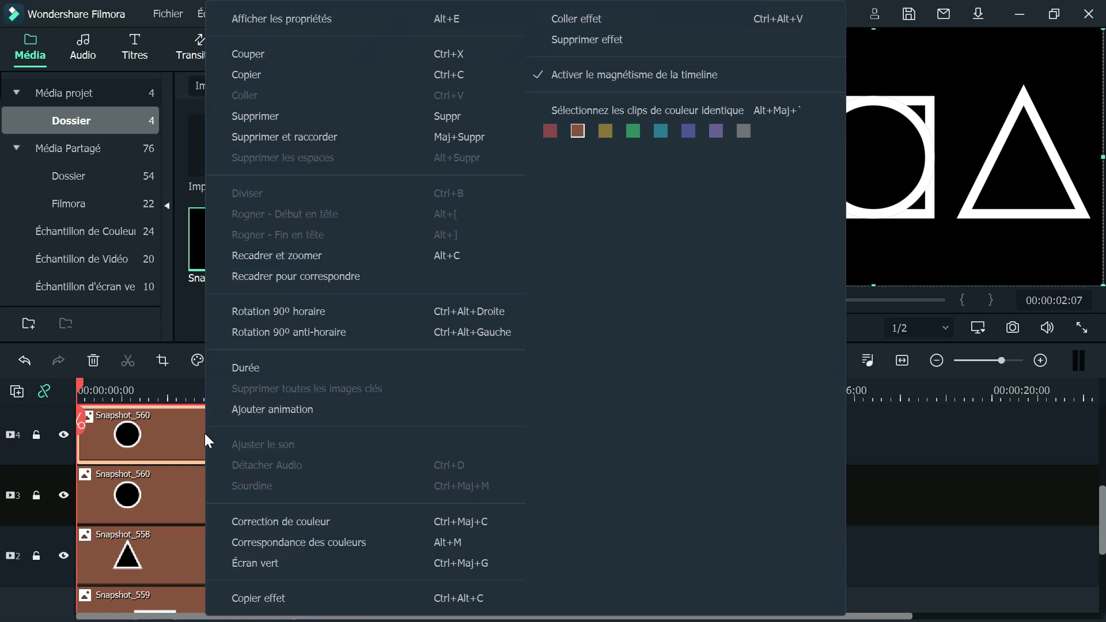
{"action": "left_click", "coordinate": [614, 24]}
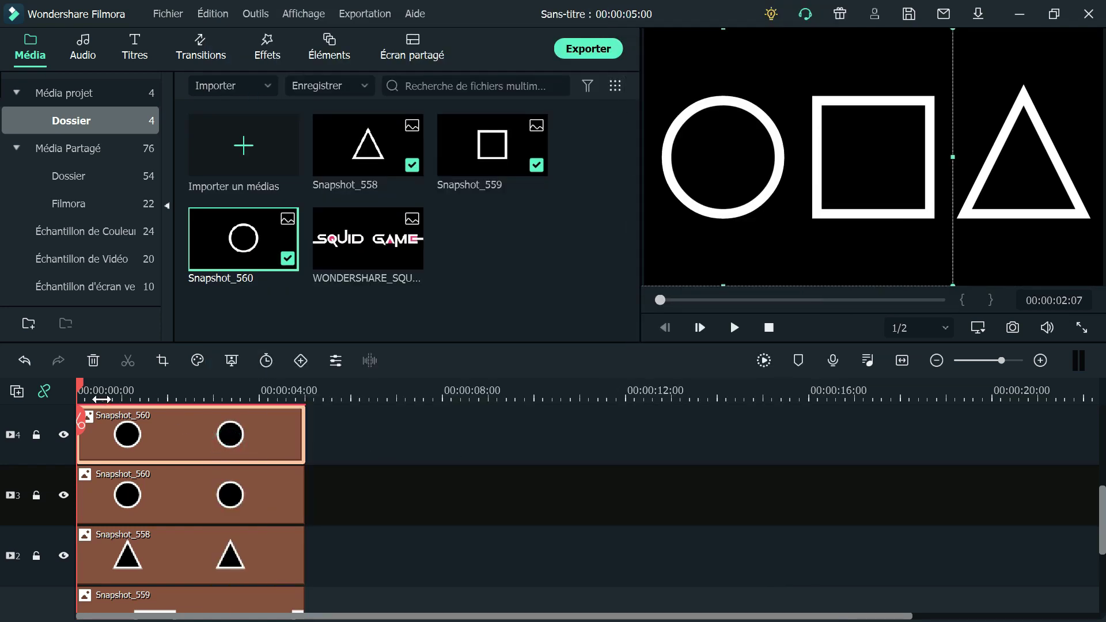
- Add a custom animation keyframe at the start of both circle clips, the triangle clip and the square clip
{"action": "double_click", "coordinate": [116, 447]}
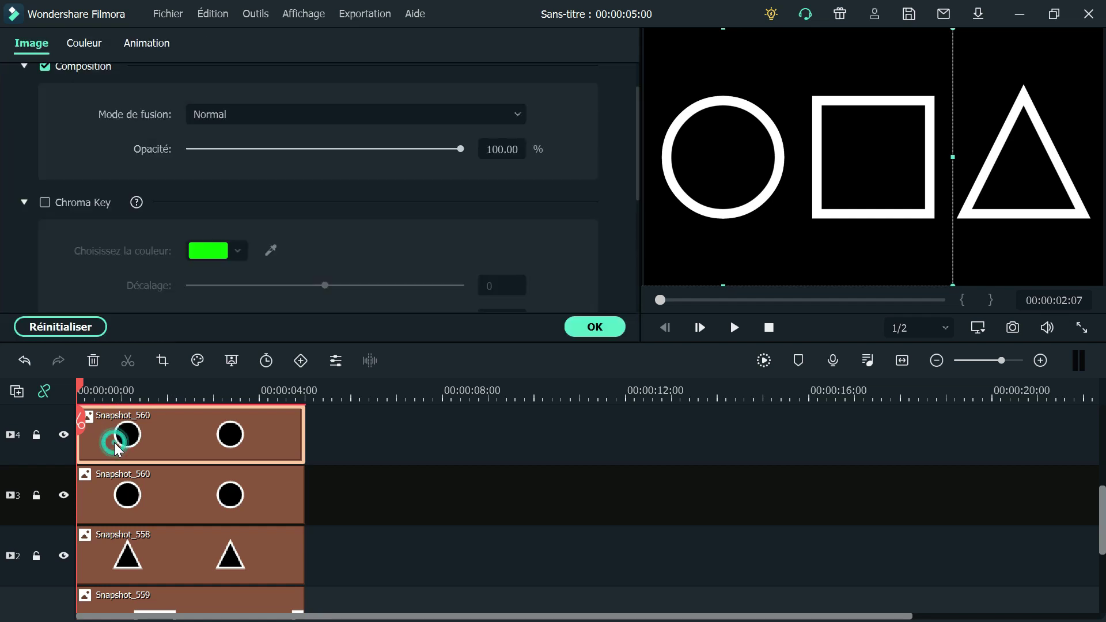
{"action": "left_click", "coordinate": [149, 44]}
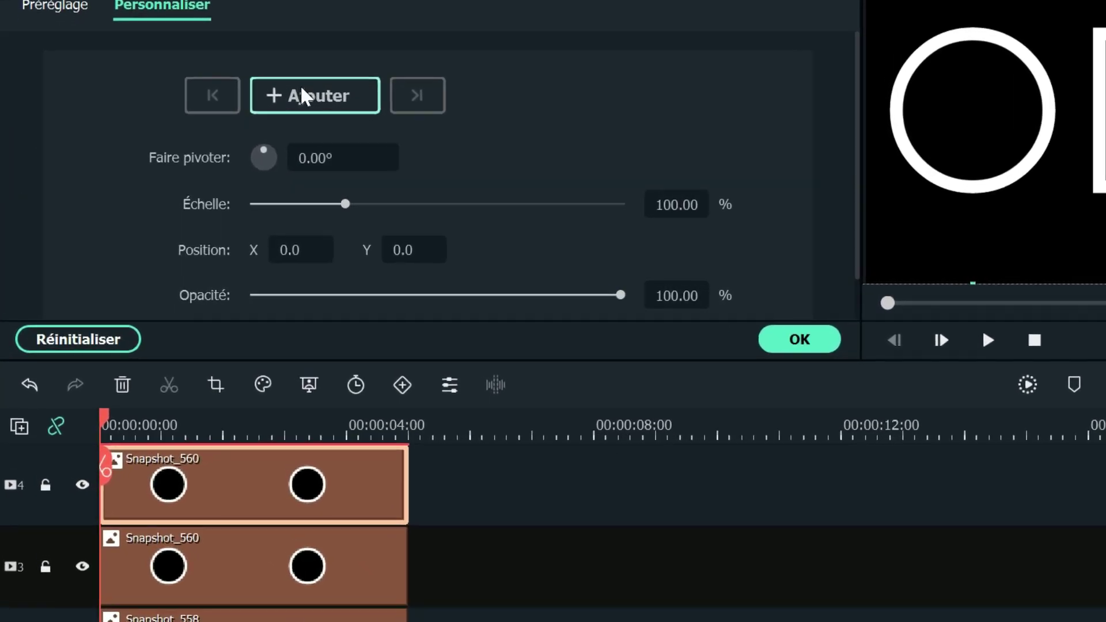
{"action": "left_click", "coordinate": [236, 135]}
{"action": "left_click", "coordinate": [203, 616]}
{"action": "left_click", "coordinate": [386, 60]}
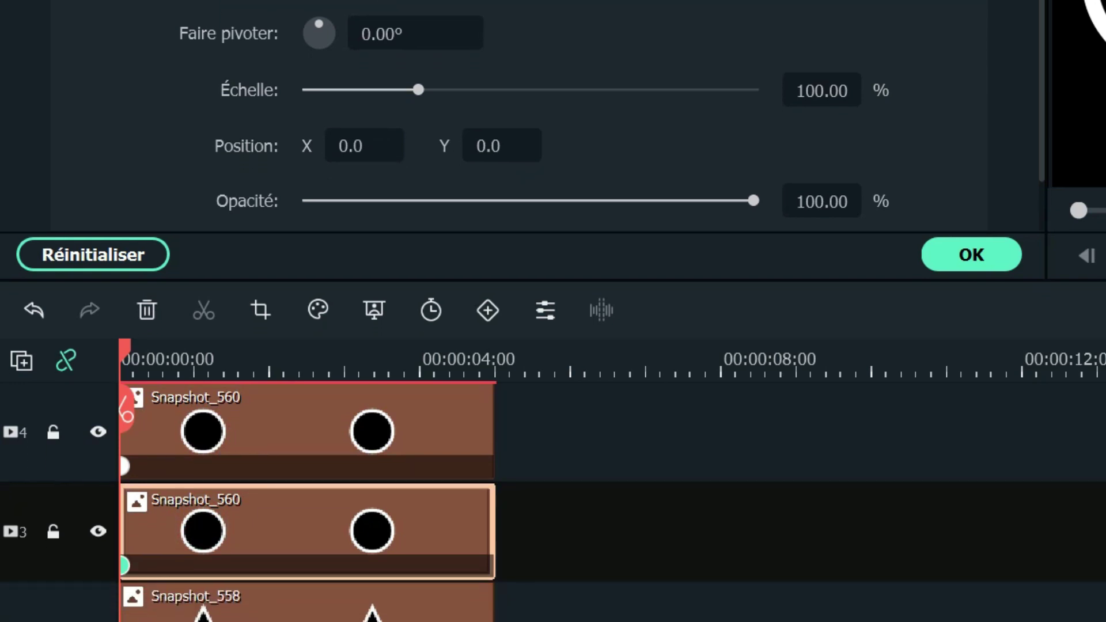
{"action": "left_click", "coordinate": [203, 613]}
{"action": "left_click", "coordinate": [386, 0]}
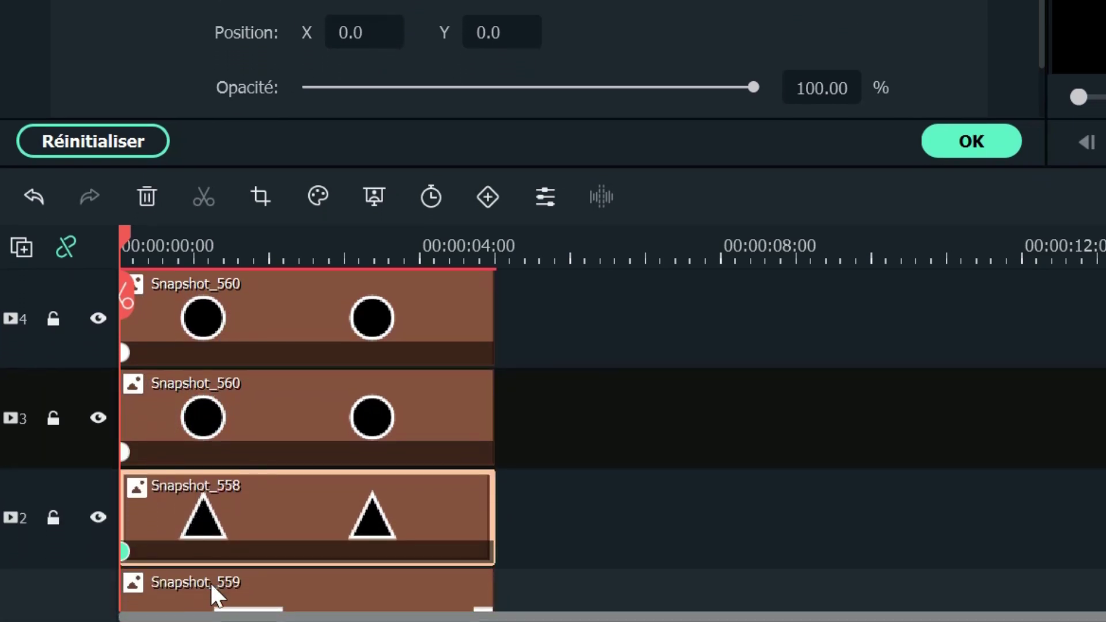
{"action": "left_click", "coordinate": [213, 594]}
{"action": "left_click", "coordinate": [387, 0]}
- Add an animation keyframe at 00:00:01:00 to the square clip and the triangle clip
{"action": "scroll", "coordinate": [635, 367], "scroll_direction": "down", "scroll_amount": 1}
{"action": "scroll", "coordinate": [387, 463], "scroll_direction": "down", "scroll_amount": 2}
{"action": "scroll", "coordinate": [387, 464], "scroll_direction": "up", "scroll_amount": 1}
{"action": "left_click", "coordinate": [151, 396]}
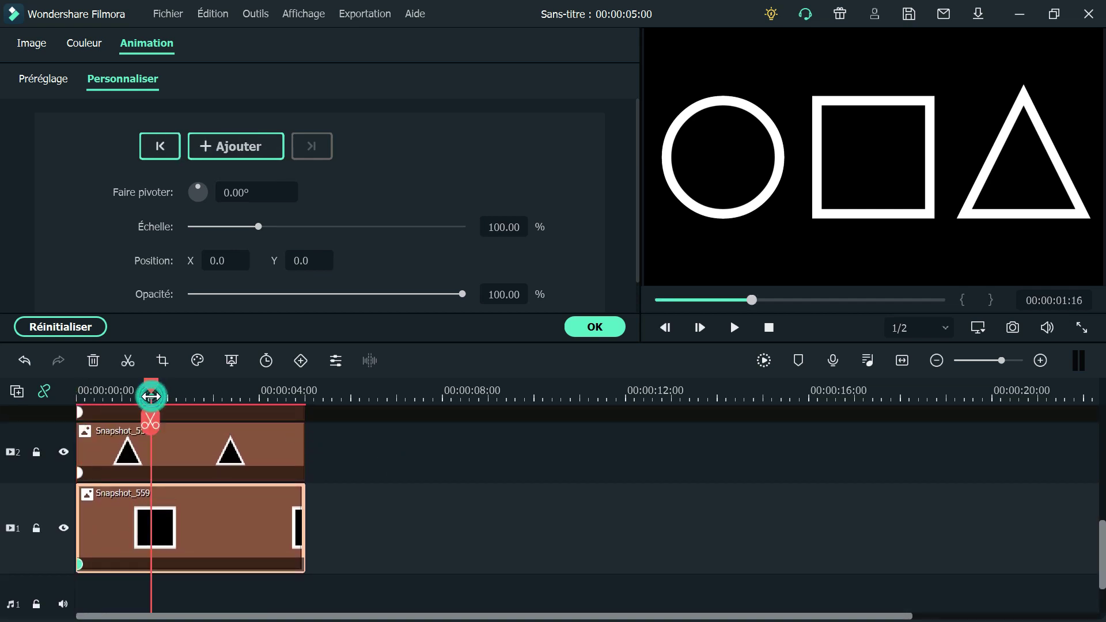
{"action": "left_click_drag", "start_coordinate": [151, 396], "coordinate": [125, 395]}
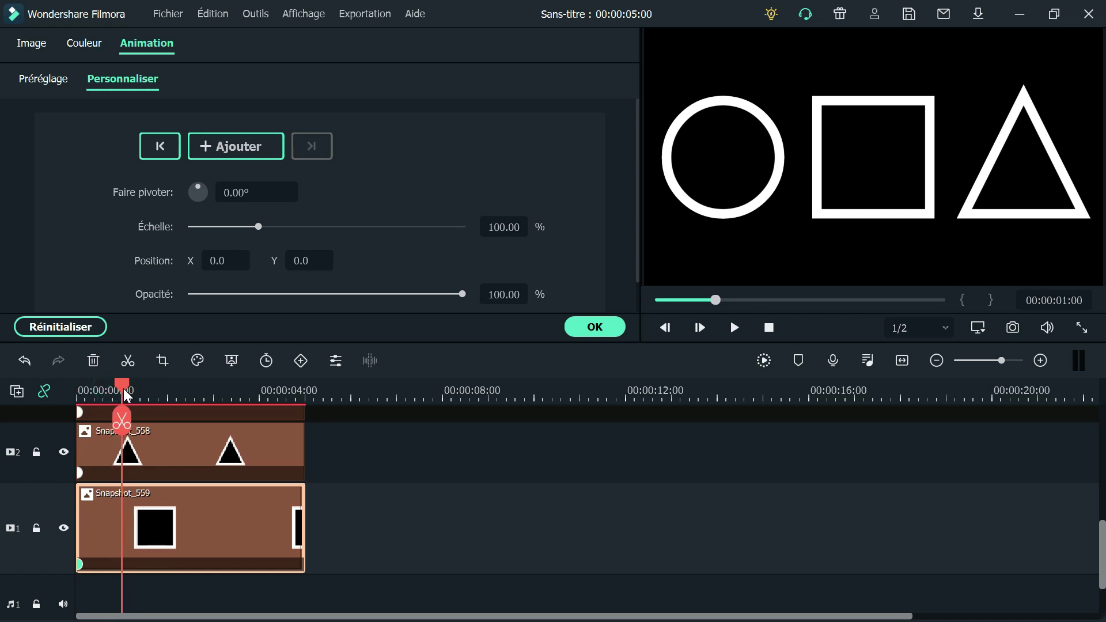
{"action": "left_click", "coordinate": [232, 147]}
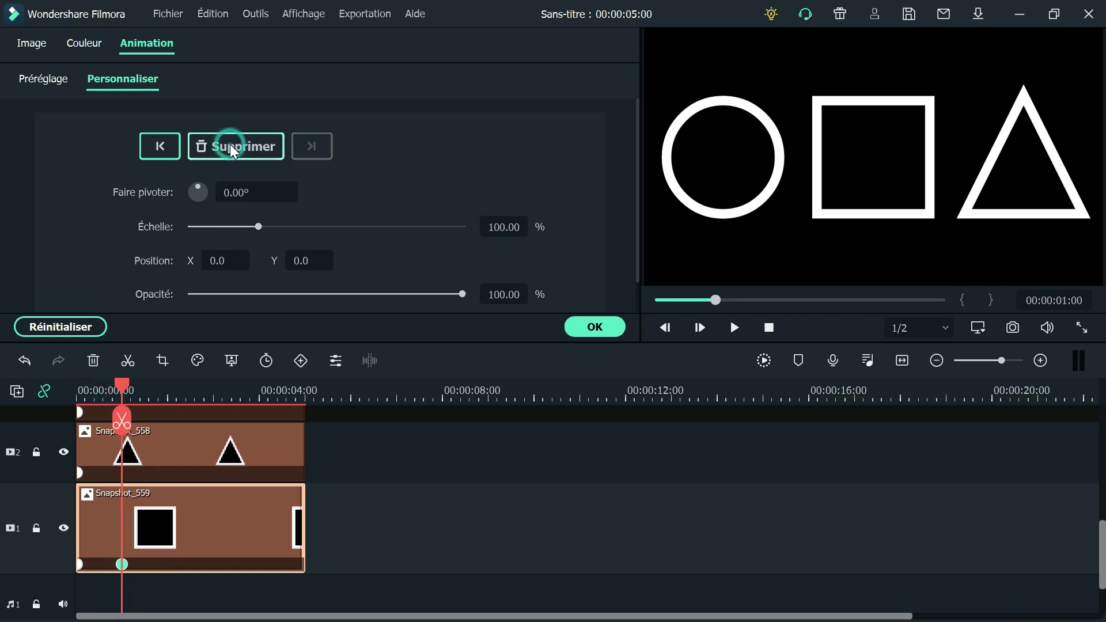
{"action": "left_click", "coordinate": [167, 458]}
{"action": "left_click", "coordinate": [230, 152]}
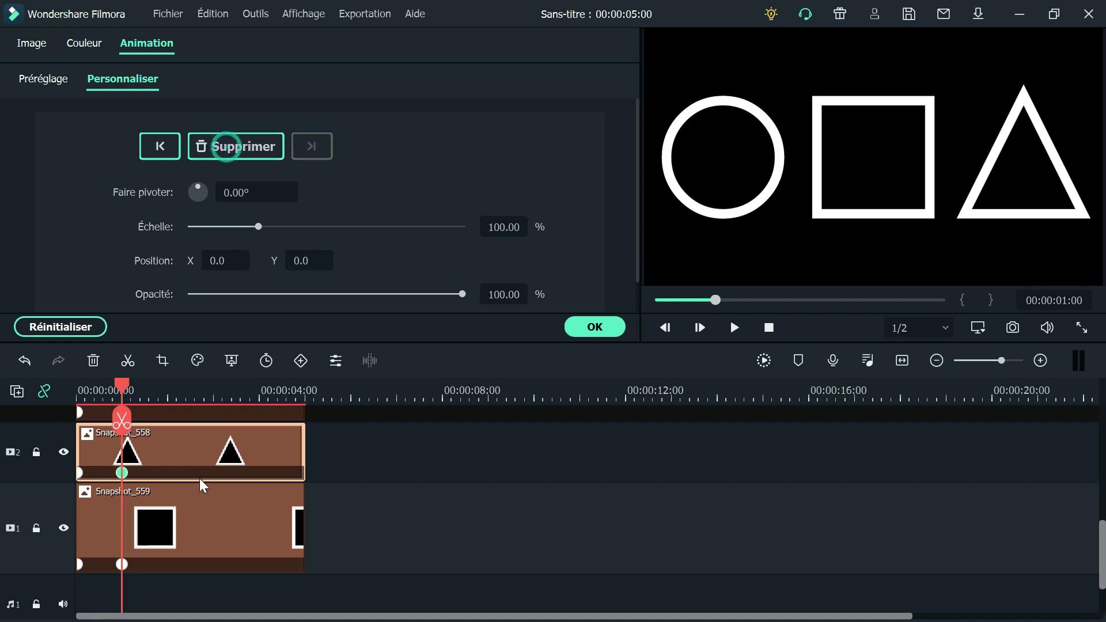
- Add an animation keyframe at 00:00:01:00 to the two circle clips on tracks 3 and 4
{"action": "scroll", "coordinate": [185, 505], "scroll_direction": "up", "scroll_amount": 1}
{"action": "left_click", "coordinate": [184, 477]}
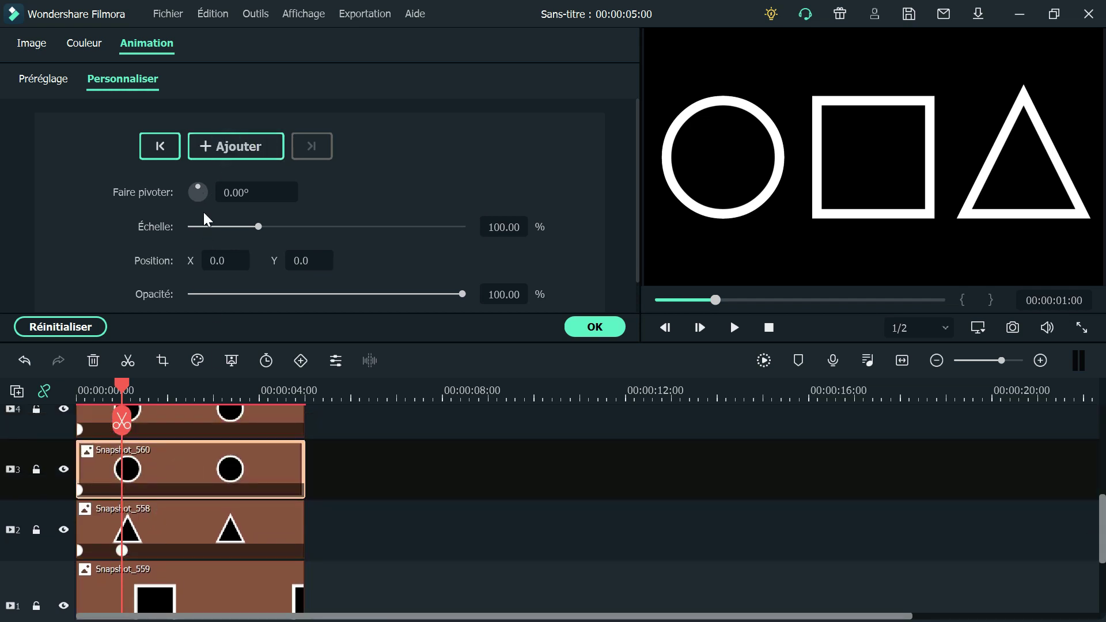
{"action": "left_click", "coordinate": [233, 147]}
{"action": "scroll", "coordinate": [191, 482], "scroll_direction": "up", "scroll_amount": 1}
{"action": "left_click", "coordinate": [190, 484]}
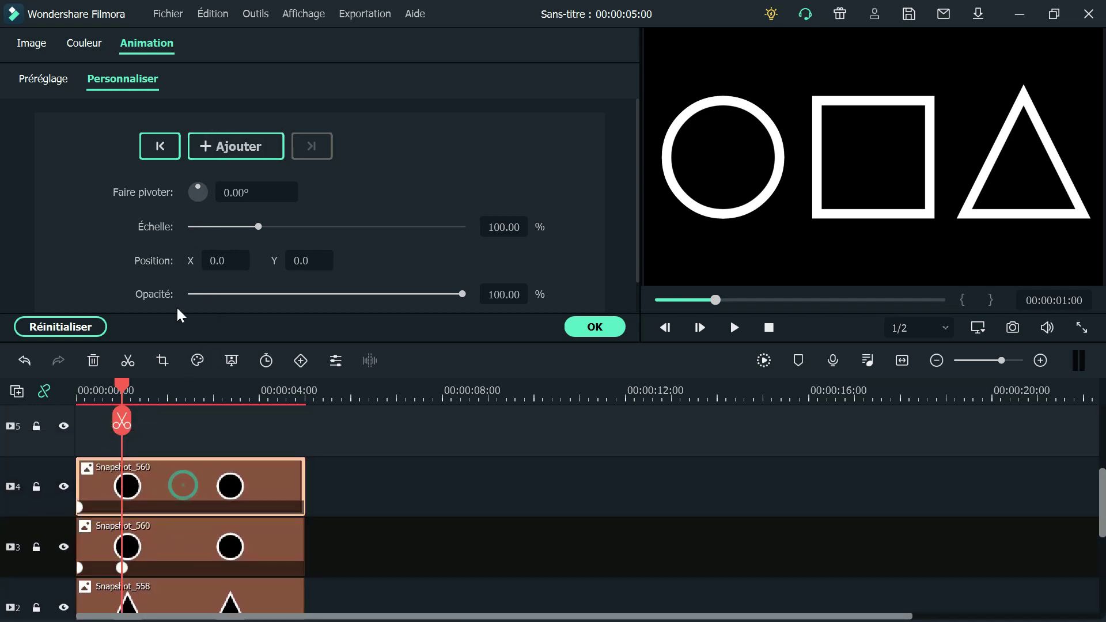
{"action": "left_click", "coordinate": [237, 148]}
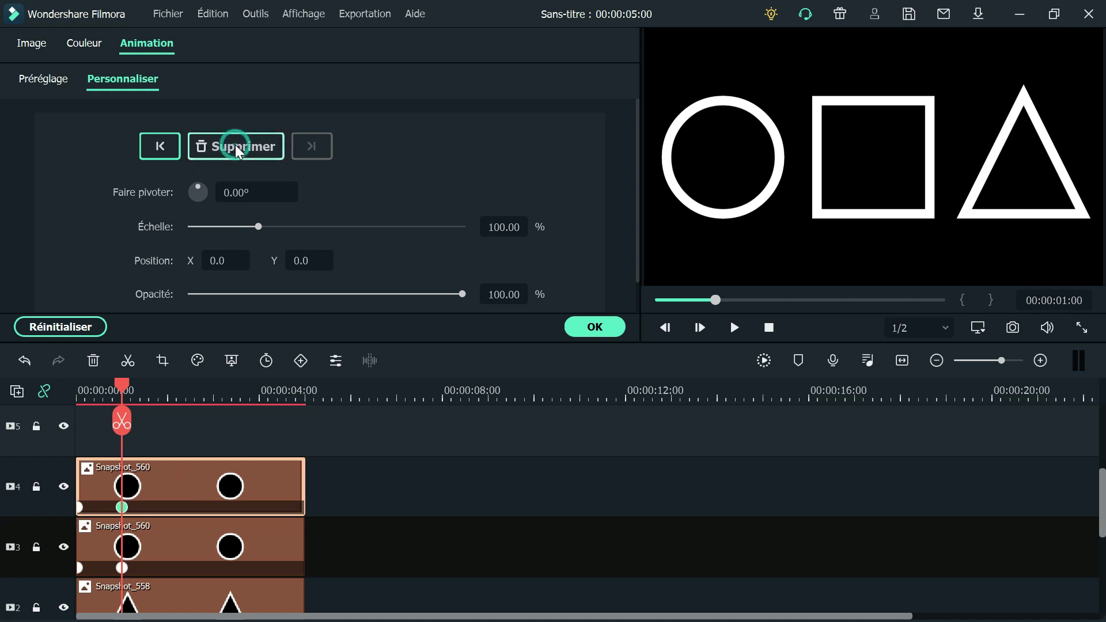
- Add an animation keyframe at 00:00:02:02 to the two circle clips on tracks 4 and 3
{"action": "left_click", "coordinate": [151, 394]}
{"action": "left_click_drag", "start_coordinate": [151, 390], "coordinate": [156, 391]}
{"action": "left_click_drag", "start_coordinate": [157, 393], "coordinate": [173, 392]}
{"action": "left_click", "coordinate": [238, 151]}
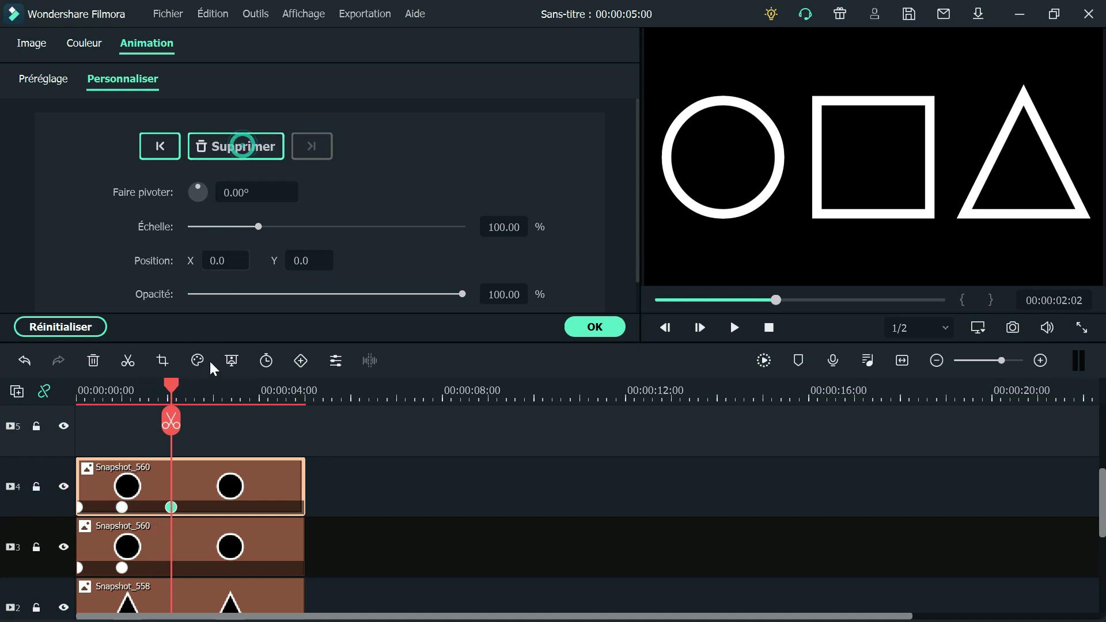
{"action": "left_click", "coordinate": [174, 541]}
{"action": "left_click", "coordinate": [231, 144]}
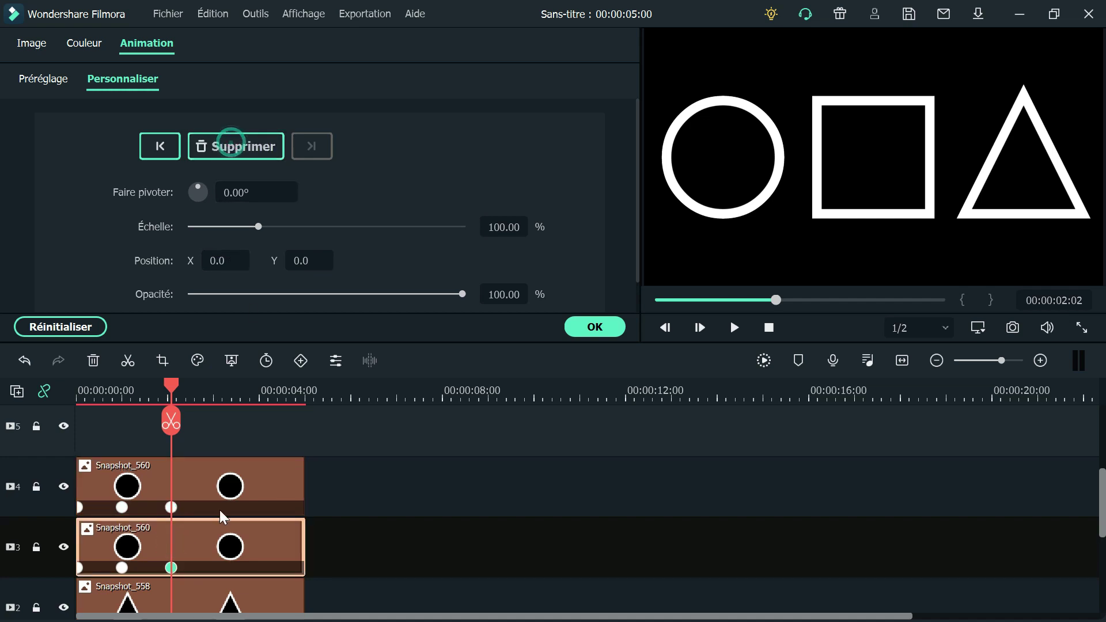
- Add an animation keyframe at 00:00:02:02 to the triangle clip and the square clip
{"action": "scroll", "coordinate": [184, 570], "scroll_direction": "down", "scroll_amount": 1}
{"action": "left_click", "coordinate": [198, 557]}
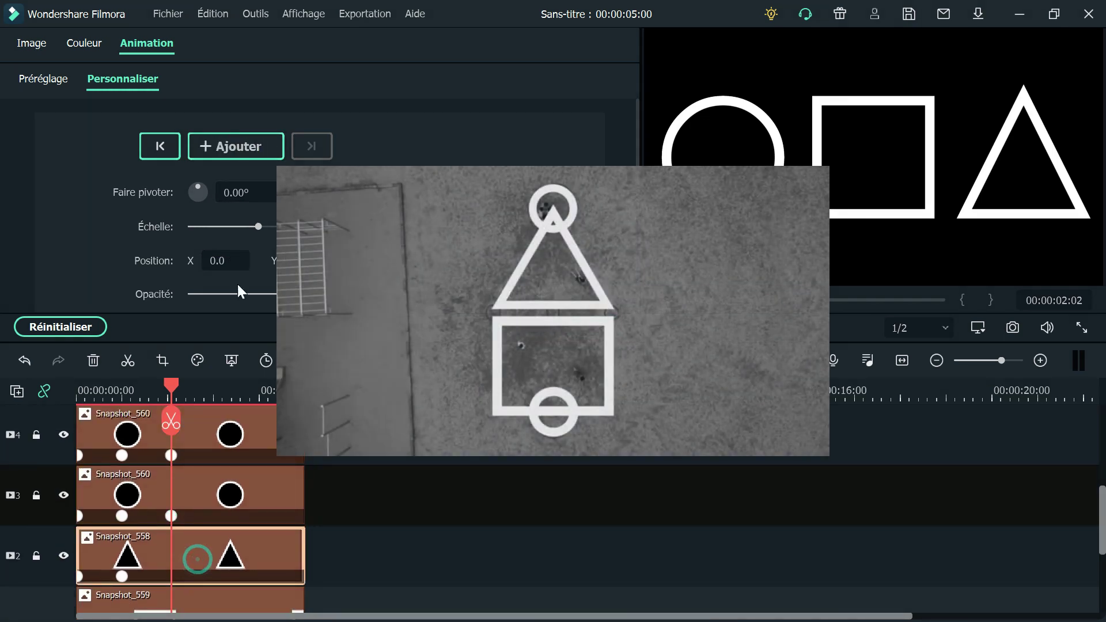
{"action": "left_click", "coordinate": [234, 151]}
{"action": "scroll", "coordinate": [244, 521], "scroll_direction": "down", "scroll_amount": 2}
{"action": "left_click", "coordinate": [243, 521]}
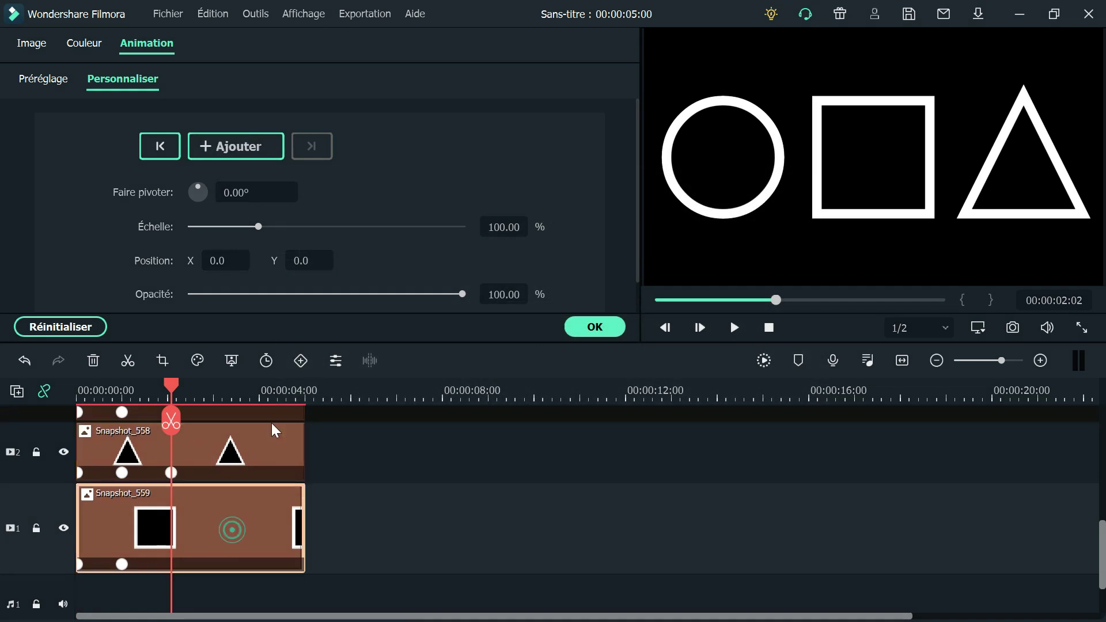
{"action": "left_click", "coordinate": [247, 141]}
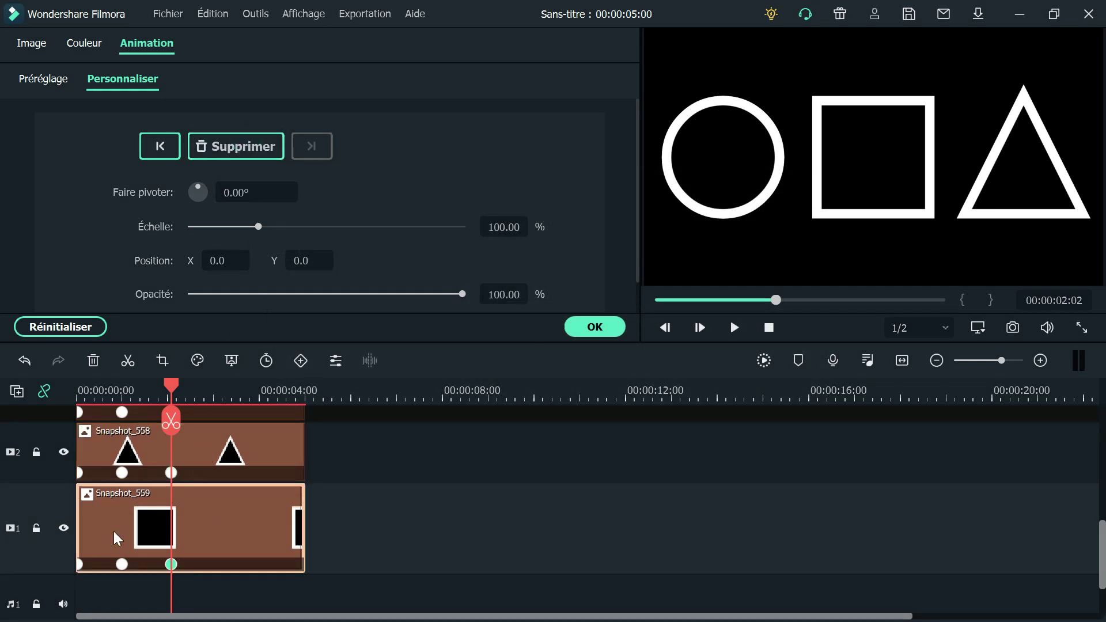
- Hide the triangle's track 2 and the lower circle's track 3
{"action": "left_click", "coordinate": [64, 452]}
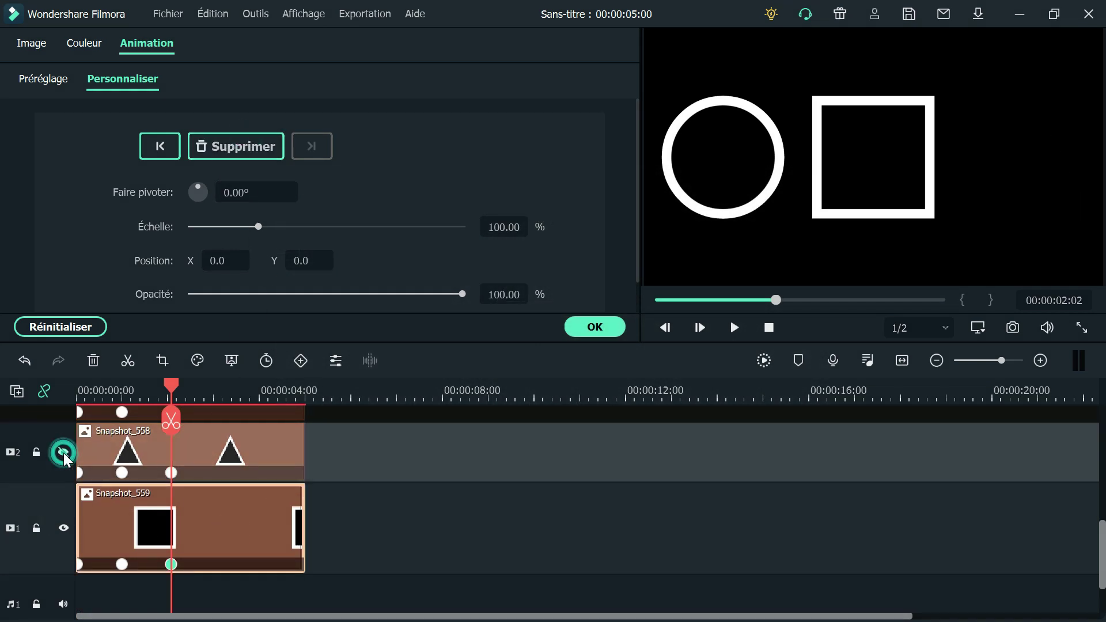
{"action": "scroll", "coordinate": [63, 451], "scroll_direction": "up", "scroll_amount": 2}
{"action": "left_click", "coordinate": [63, 494]}
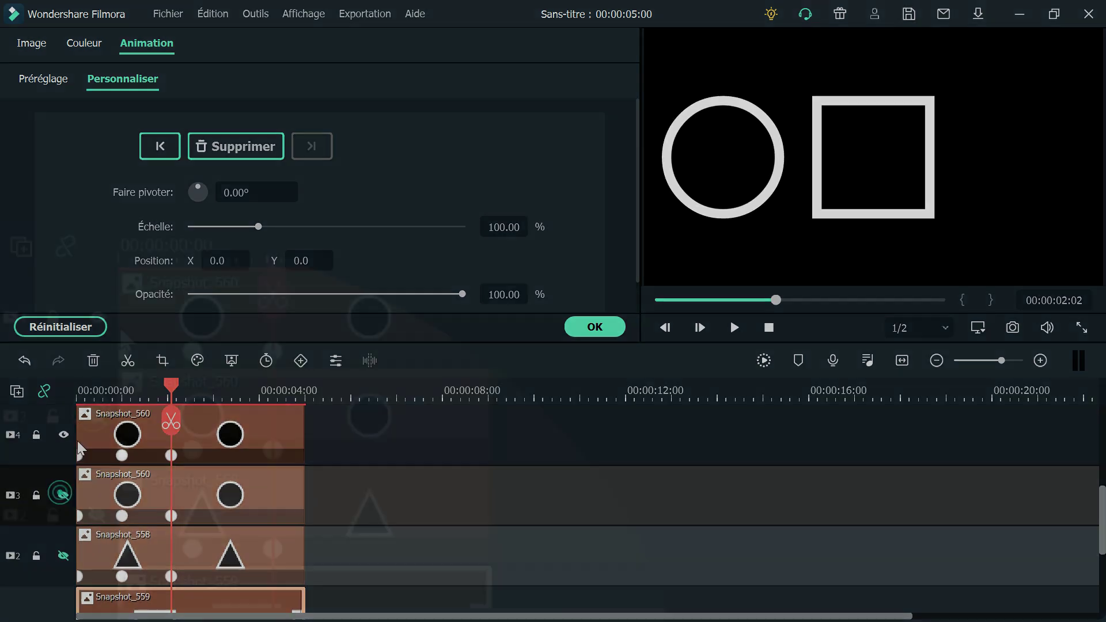
- Hide the circle on track 4 and move the square down to Y -57.1 at the 00:00:02:02 keyframe
{"action": "left_click", "coordinate": [97, 317]}
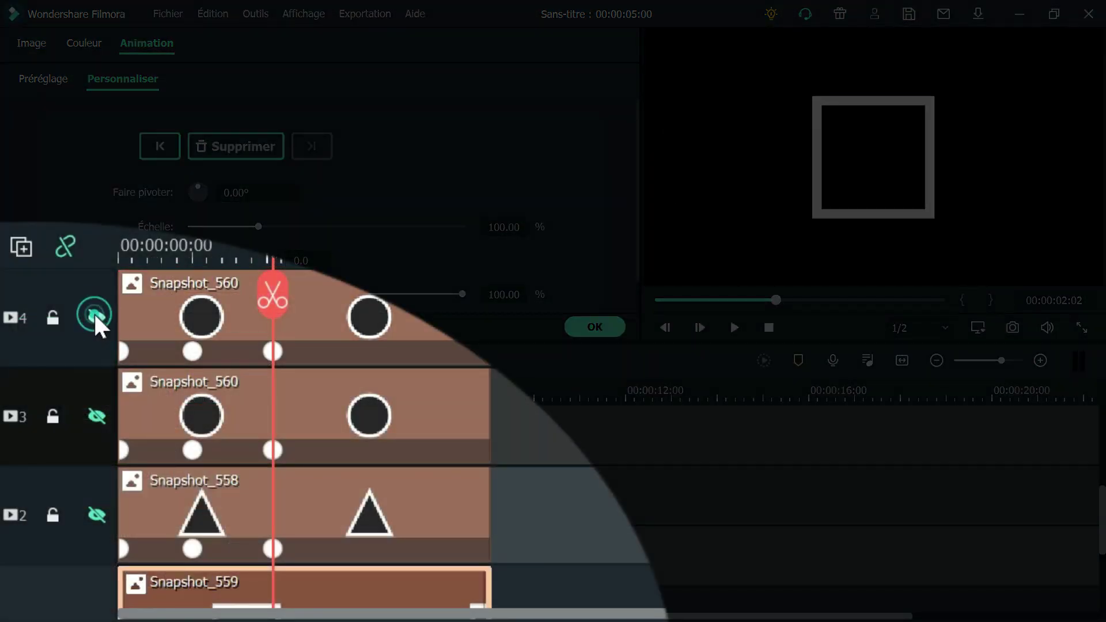
{"action": "scroll", "coordinate": [94, 318], "scroll_direction": "up", "scroll_amount": 1}
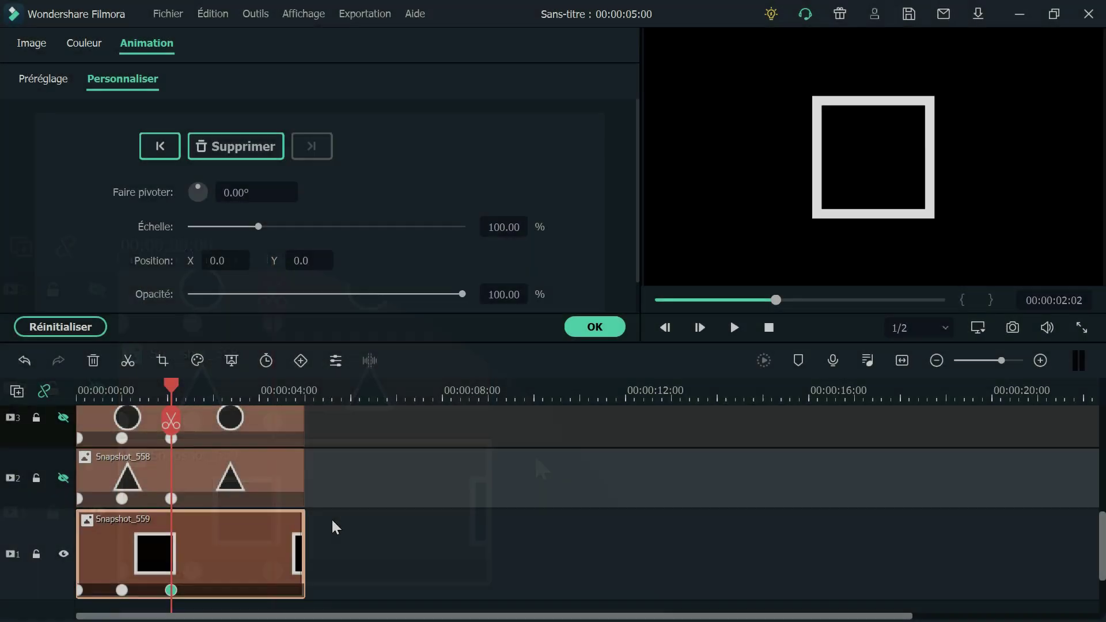
{"action": "scroll", "coordinate": [346, 518], "scroll_direction": "down", "scroll_amount": 1}
{"action": "left_click_drag", "start_coordinate": [864, 165], "coordinate": [862, 198]}
{"action": "right_click", "coordinate": [862, 189]}
- Lock the square's track, then position and fit the triangle so it sits directly on top of the square
{"action": "left_click", "coordinate": [36, 502]}
{"action": "left_click", "coordinate": [63, 427]}
{"action": "left_click_drag", "start_coordinate": [879, 153], "coordinate": [883, 120]}
{"action": "left_click_drag", "start_coordinate": [651, 82], "coordinate": [661, 89]}
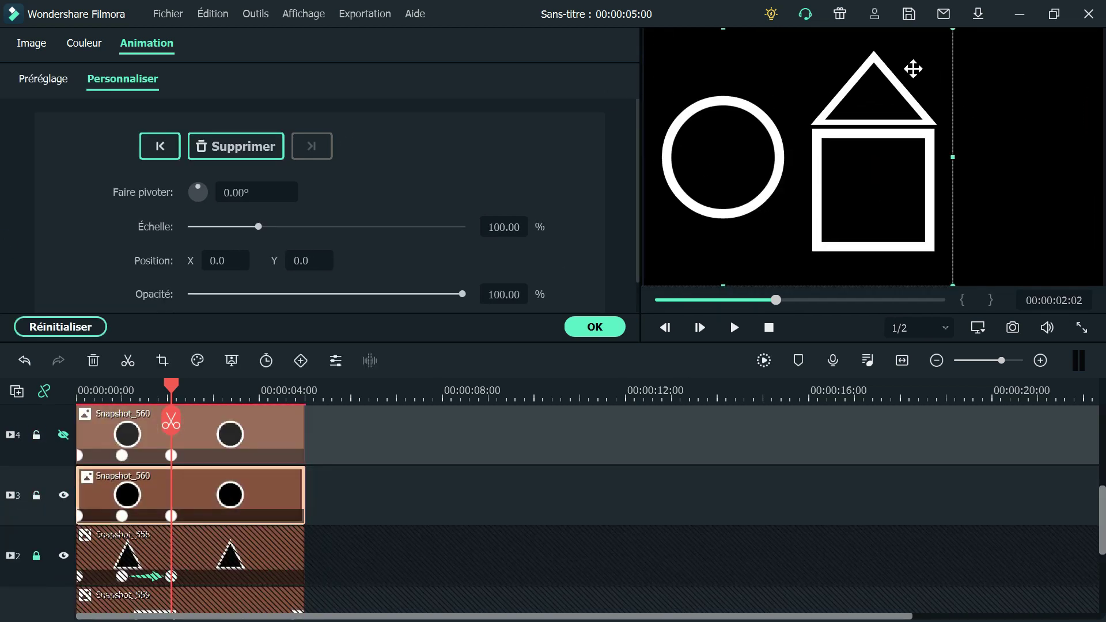
- Shrink the track 3 circle to about 25.35% over the triangle's tip and key out its black with Chroma Key
{"action": "left_click_drag", "start_coordinate": [953, 28], "coordinate": [919, 35]}
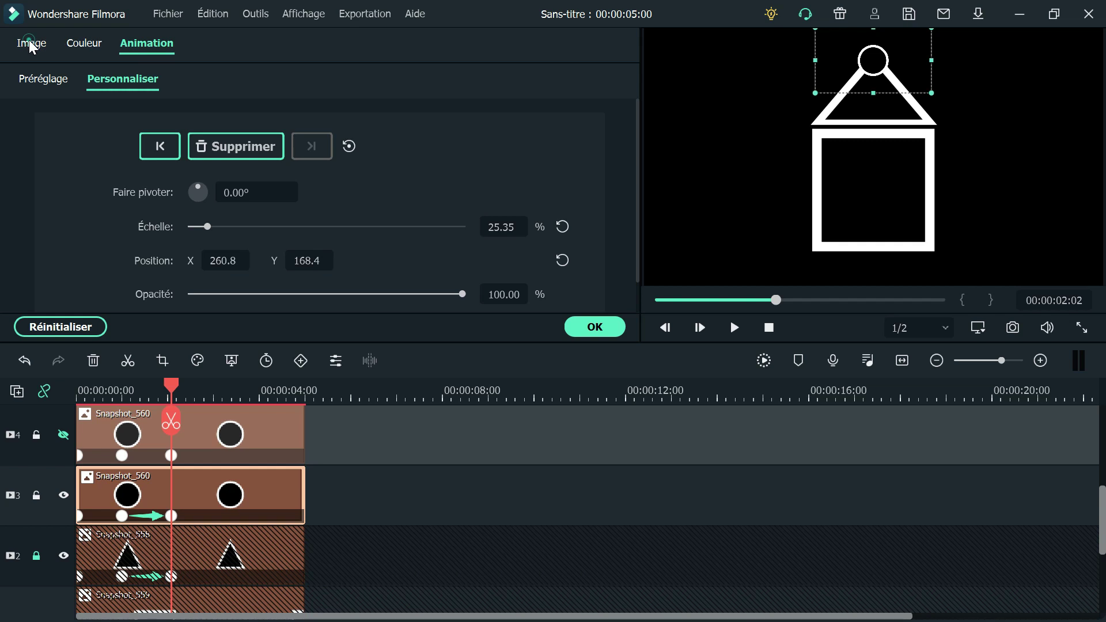
{"action": "left_click", "coordinate": [28, 40]}
{"action": "left_click", "coordinate": [46, 204]}
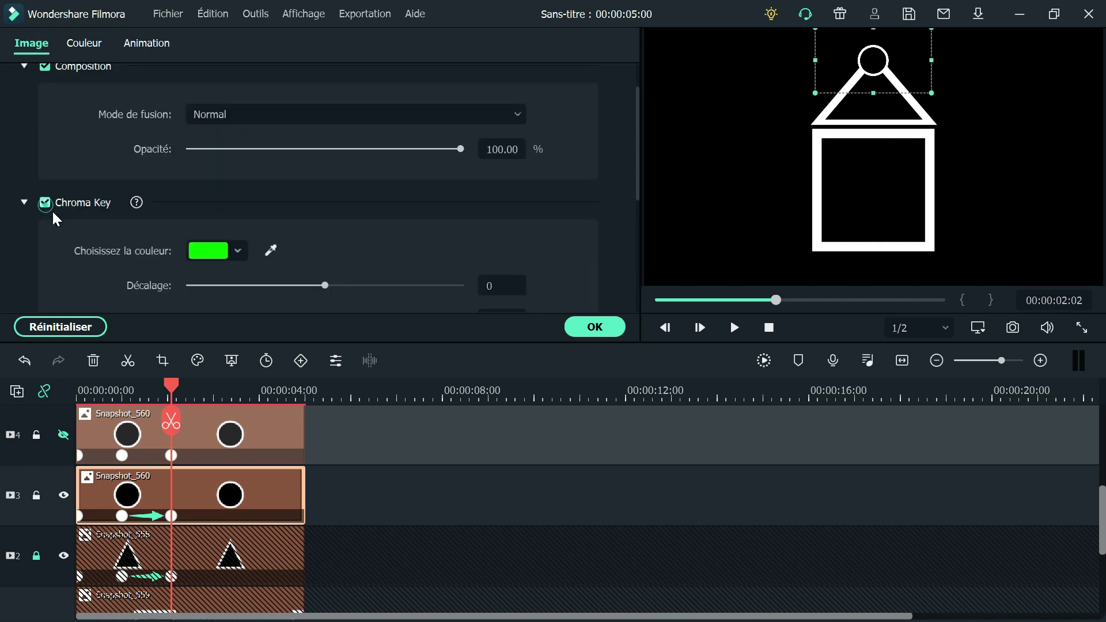
{"action": "left_click", "coordinate": [240, 254]}
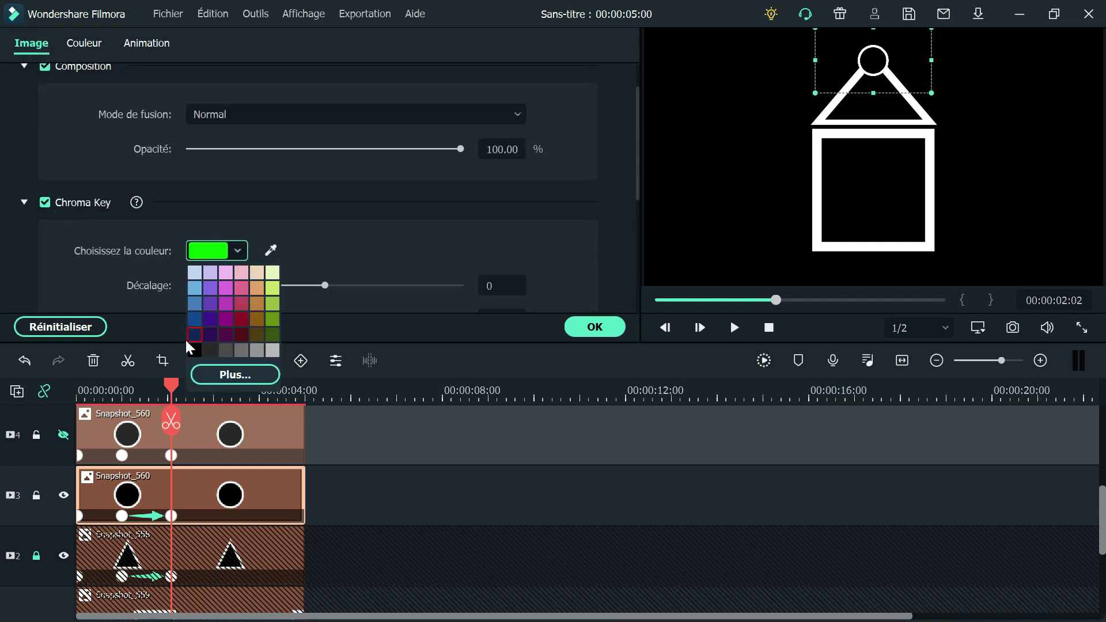
{"action": "left_click", "coordinate": [192, 352]}
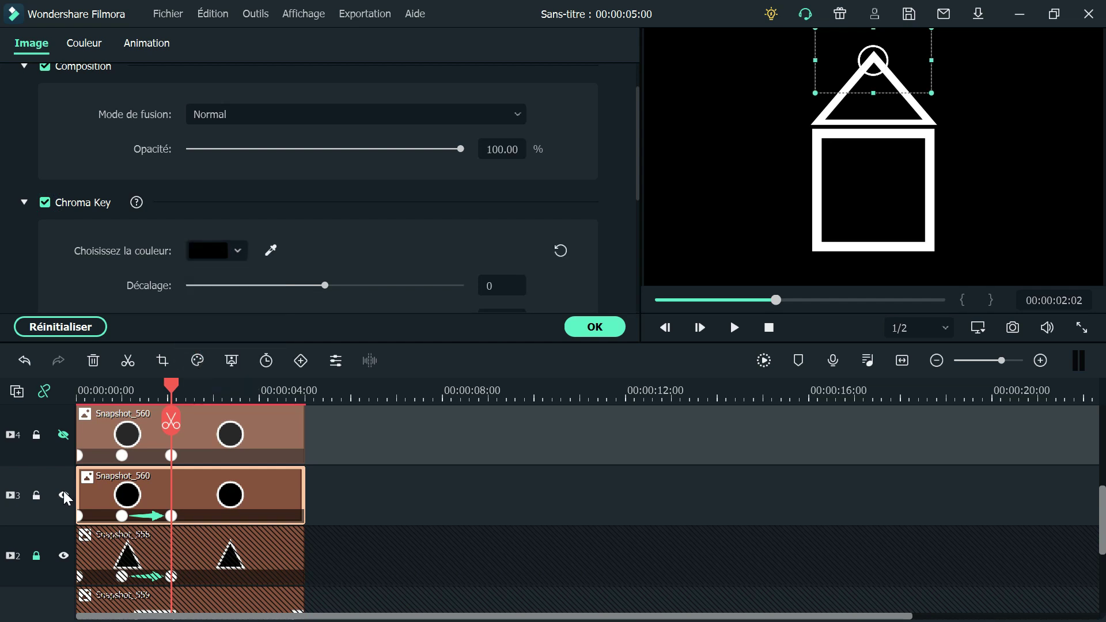
- Shrink the track 4 circle to about 24.82%, centre it on the square's bottom edge, and key out its black with Chroma Key
{"action": "left_click", "coordinate": [36, 495]}
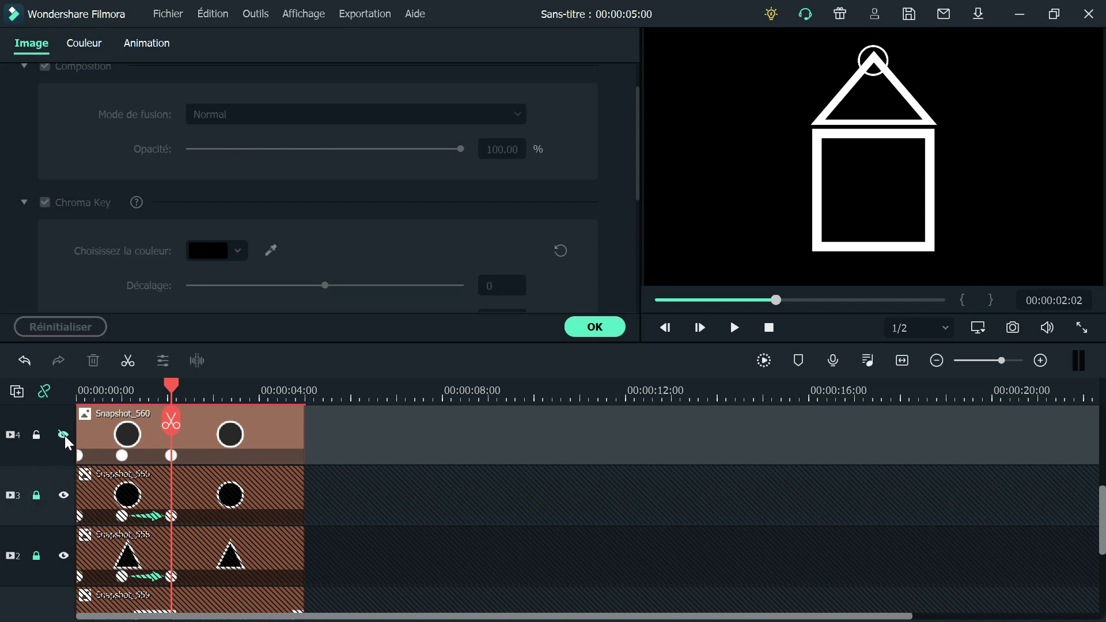
{"action": "left_click", "coordinate": [64, 435]}
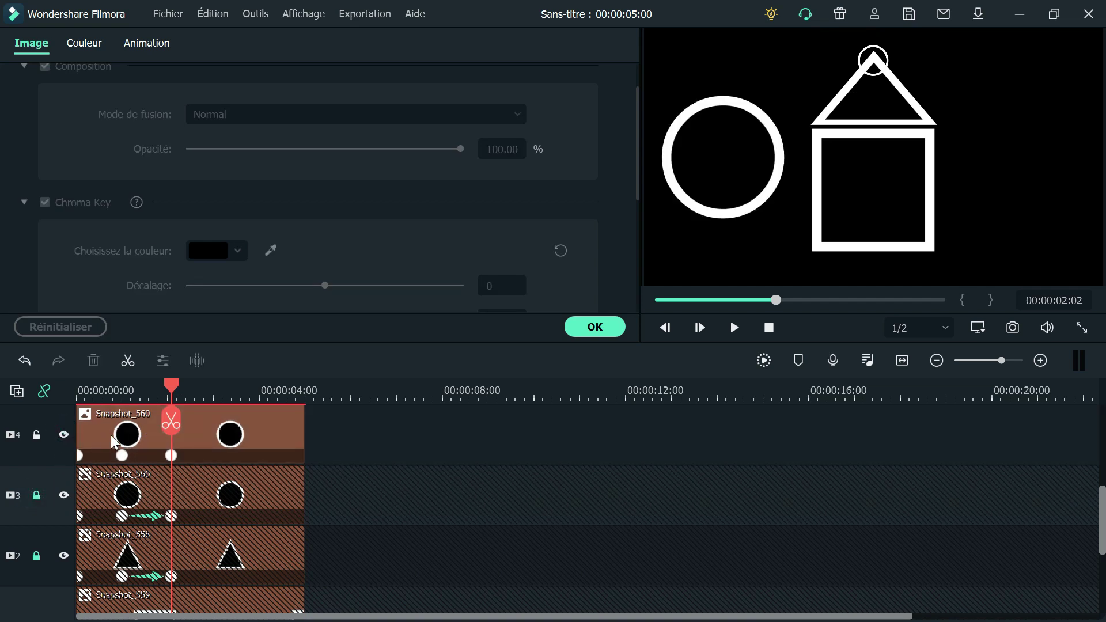
{"action": "left_click", "coordinate": [212, 441]}
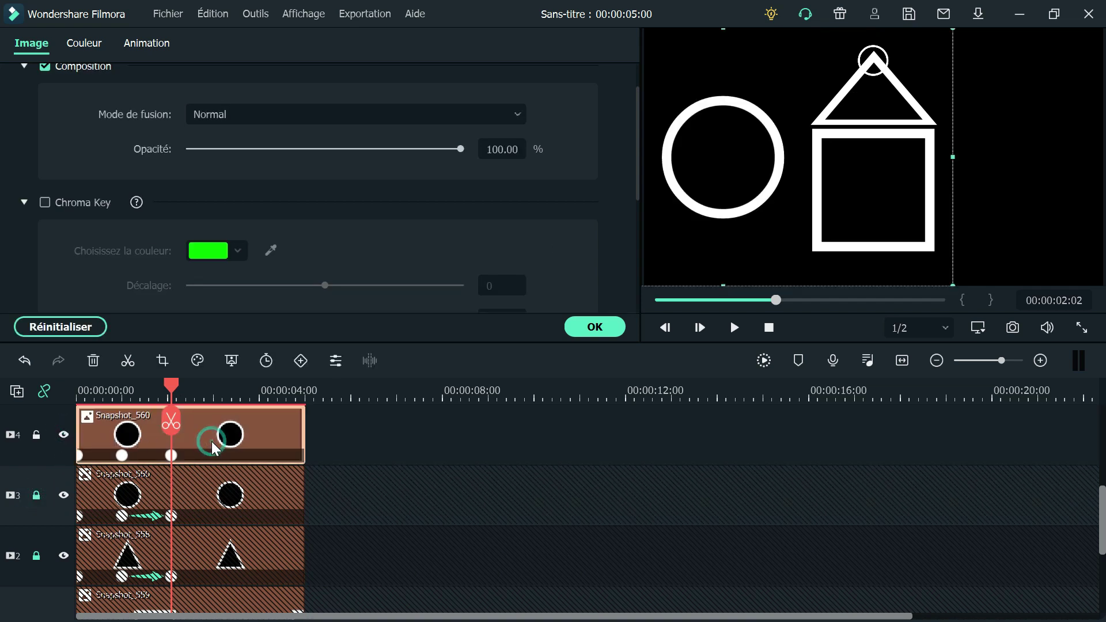
{"action": "left_click", "coordinate": [150, 46]}
{"action": "left_click_drag", "start_coordinate": [737, 167], "coordinate": [840, 211]}
{"action": "left_click_drag", "start_coordinate": [810, 92], "coordinate": [897, 271]}
{"action": "left_click", "coordinate": [32, 43]}
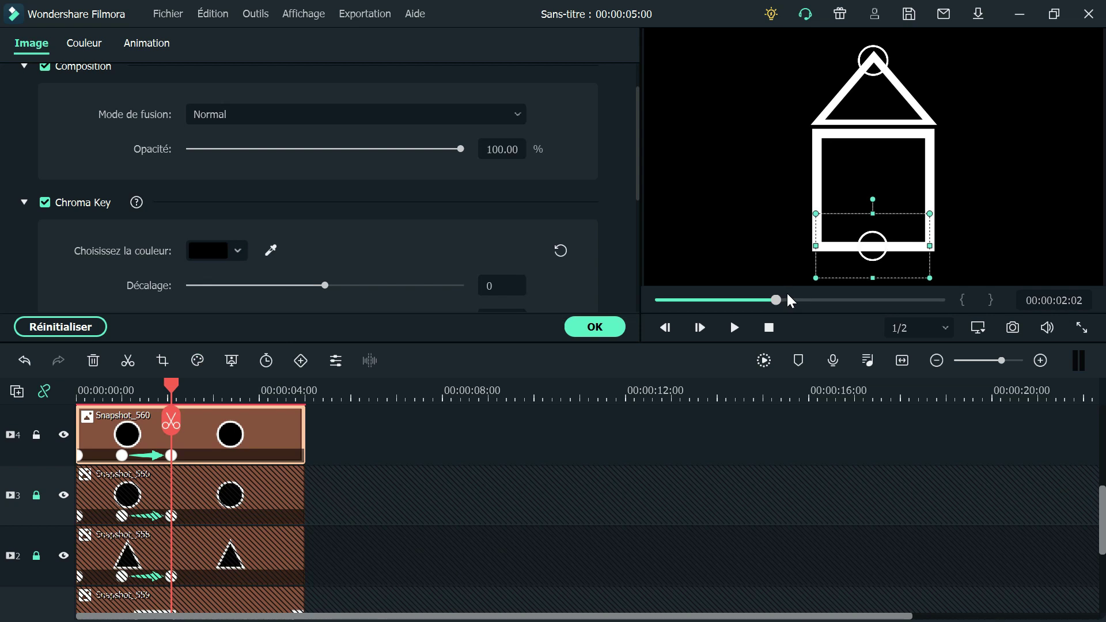
{"action": "left_click", "coordinate": [881, 57]}
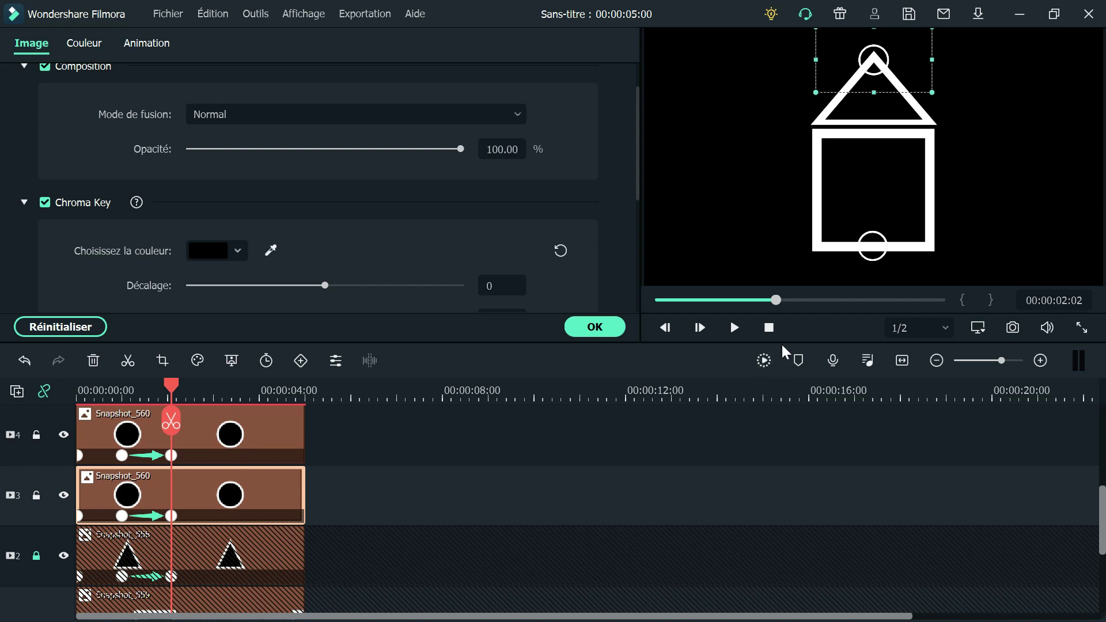
{"action": "left_click", "coordinate": [355, 483]}
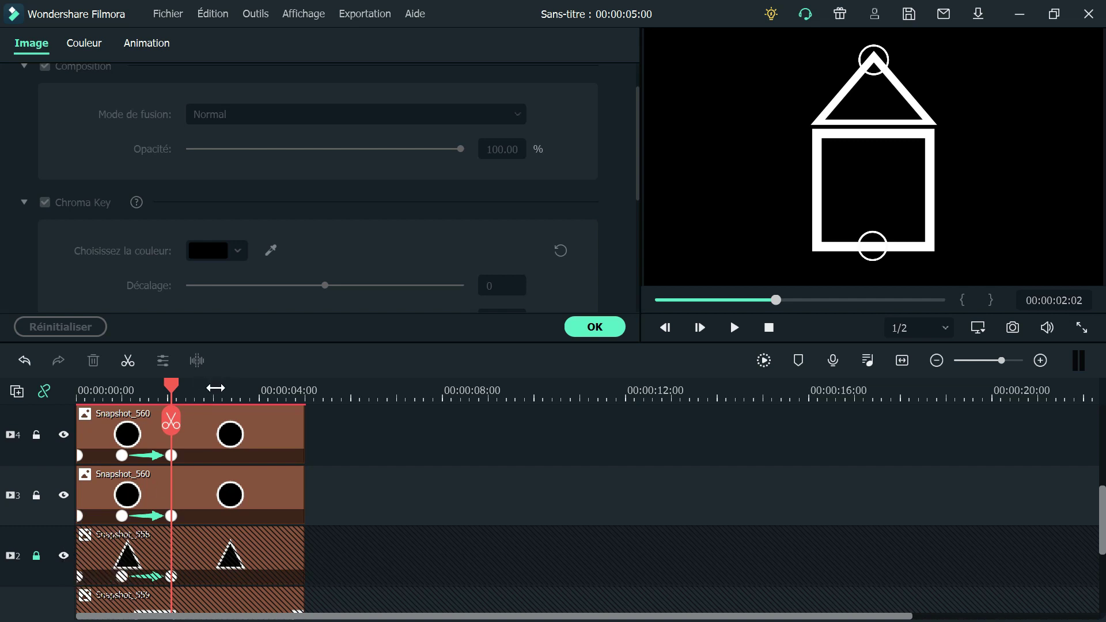
- Add an animation keyframe at 00:00:02:22 to the two circle clips on tracks 4 and 3
{"action": "left_click_drag", "start_coordinate": [226, 389], "coordinate": [208, 388]}
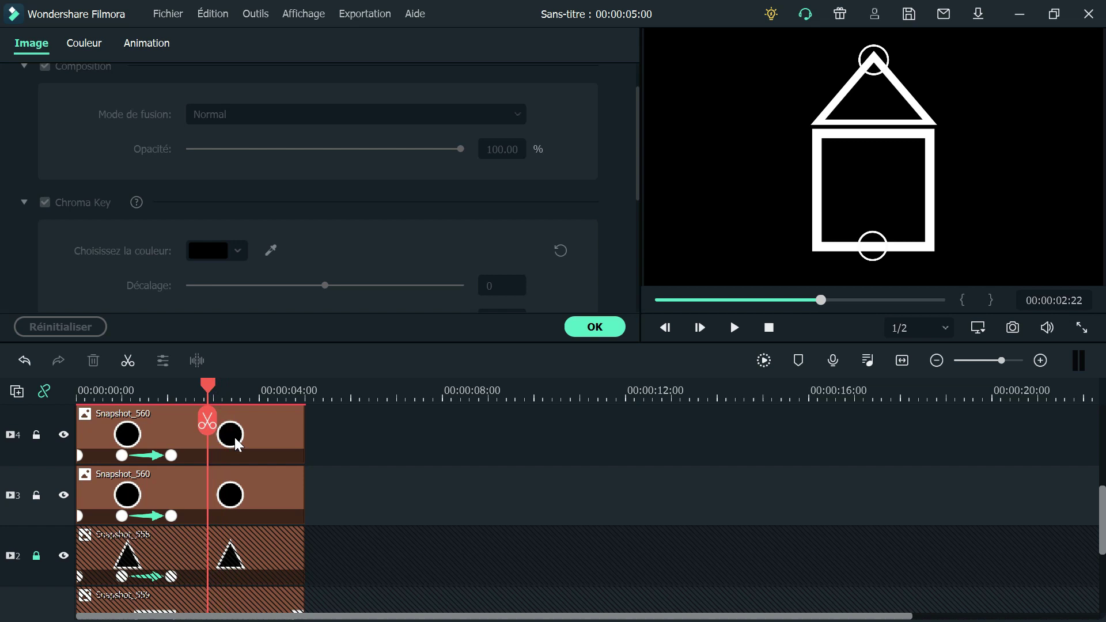
{"action": "left_click", "coordinate": [236, 437]}
{"action": "left_click", "coordinate": [146, 43]}
{"action": "left_click", "coordinate": [236, 146]}
{"action": "left_click", "coordinate": [216, 517]}
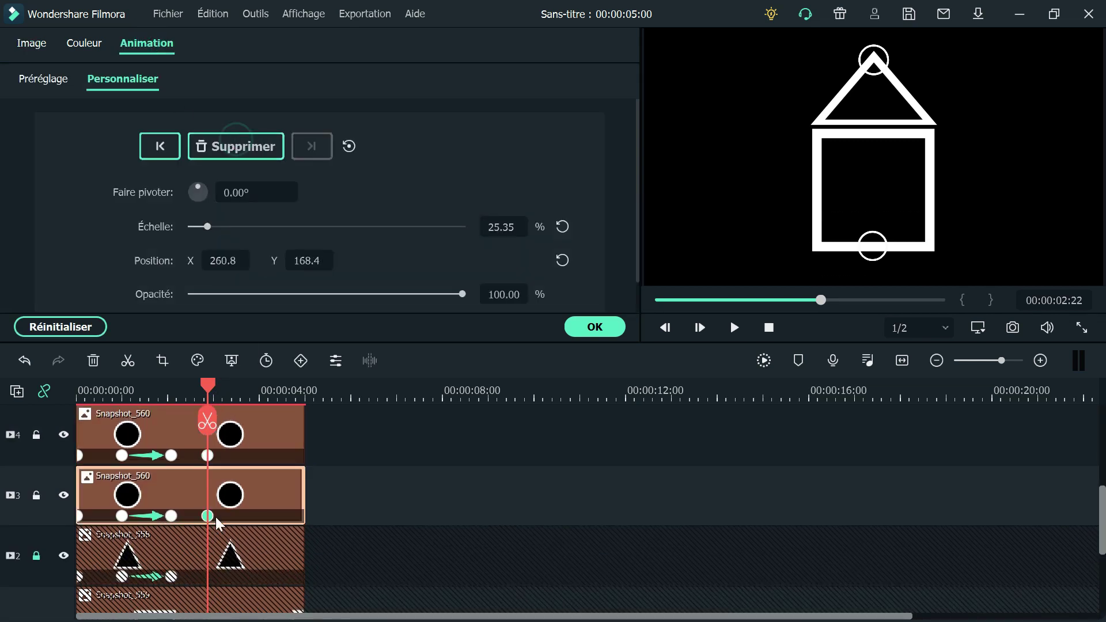
- Unlock tracks 2 and 1 and add an animation keyframe at 00:00:02:22 to the triangle clip and the square clip
{"action": "left_click", "coordinate": [38, 555]}
{"action": "scroll", "coordinate": [40, 555], "scroll_direction": "down", "scroll_amount": 2}
{"action": "left_click", "coordinate": [38, 554]}
{"action": "left_click", "coordinate": [259, 501]}
{"action": "left_click", "coordinate": [245, 147]}
{"action": "left_click", "coordinate": [233, 562]}
{"action": "left_click", "coordinate": [251, 151]}
{"action": "scroll", "coordinate": [357, 494], "scroll_direction": "down", "scroll_amount": 2}
{"action": "scroll", "coordinate": [357, 494], "scroll_direction": "up", "scroll_amount": 2}
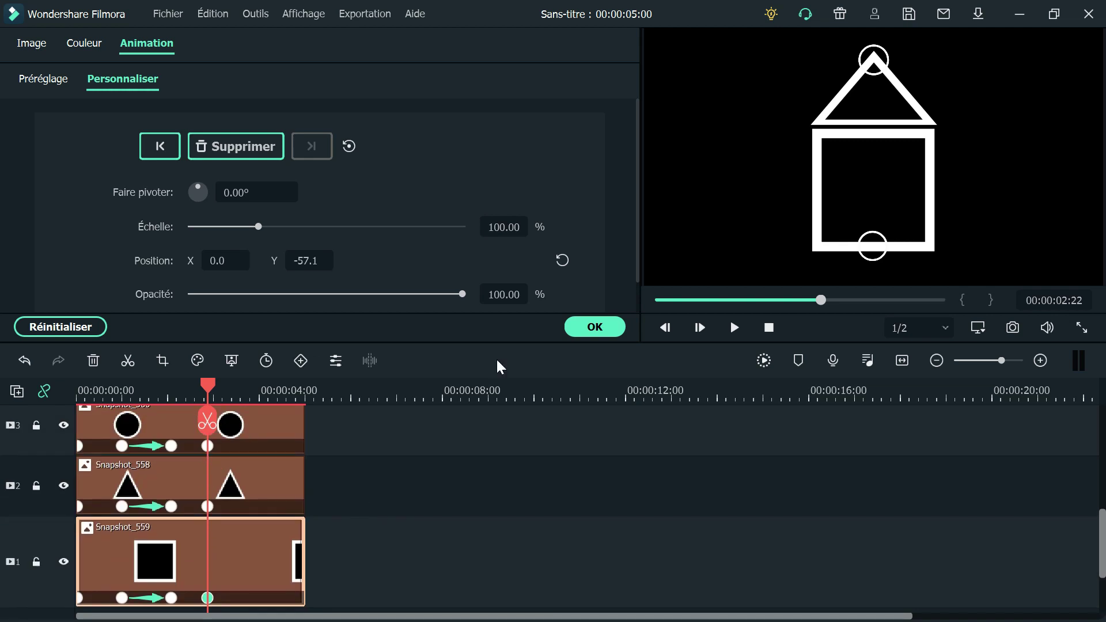
- Place the WONDERSHARE_SQUIDGAME_blanc image on track 1 and move the four shape clips up one track
{"action": "left_click", "coordinate": [587, 327]}
{"action": "left_click_drag", "start_coordinate": [358, 253], "coordinate": [392, 536]}
{"action": "left_click_drag", "start_coordinate": [363, 579], "coordinate": [151, 410]}
{"action": "scroll", "coordinate": [321, 524], "scroll_direction": "up", "scroll_amount": 3}
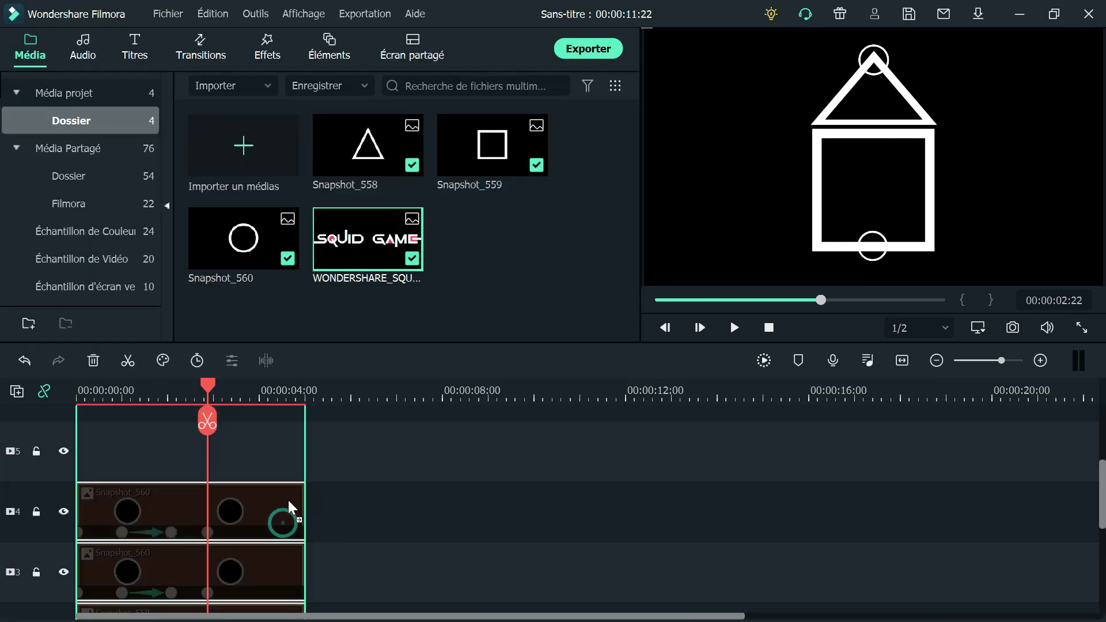
{"action": "scroll", "coordinate": [373, 495], "scroll_direction": "down", "scroll_amount": 3}
- Move the SQUID GAME image clip to start at about 3 seconds and apply the Dissoudre transition to its beginning
{"action": "left_click_drag", "start_coordinate": [486, 547], "coordinate": [272, 527]}
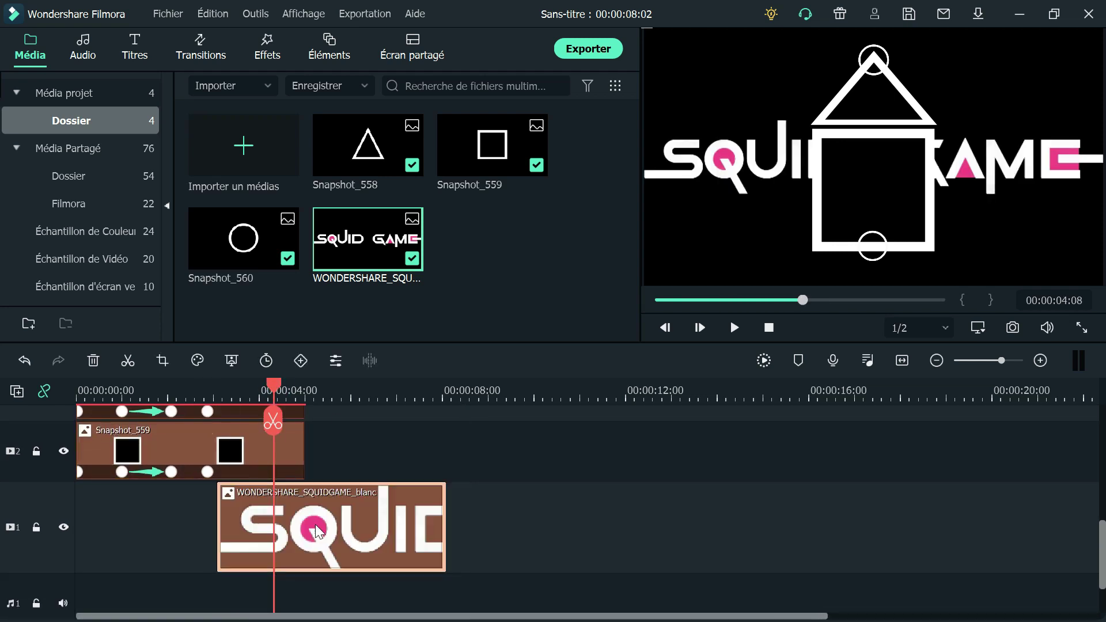
{"action": "left_click", "coordinate": [191, 43]}
{"action": "left_click_drag", "start_coordinate": [235, 250], "coordinate": [203, 521]}
- Add an animation keyframe at 00:00:03:13 to the square clip and the triangle clip
{"action": "left_click", "coordinate": [233, 395]}
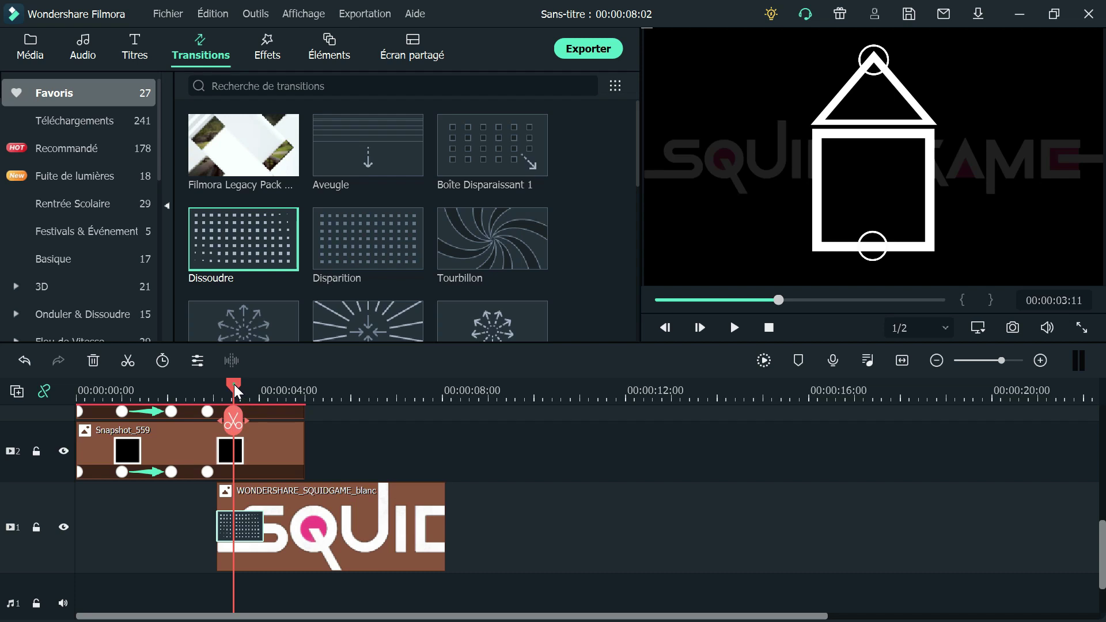
{"action": "left_click_drag", "start_coordinate": [234, 385], "coordinate": [237, 385]}
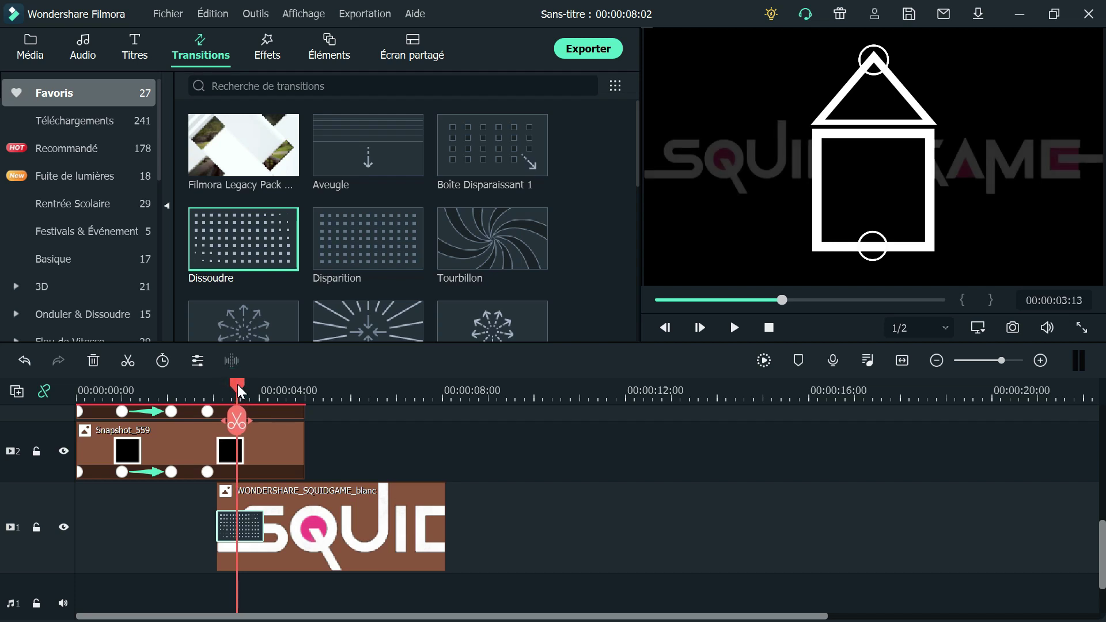
{"action": "left_click", "coordinate": [261, 440]}
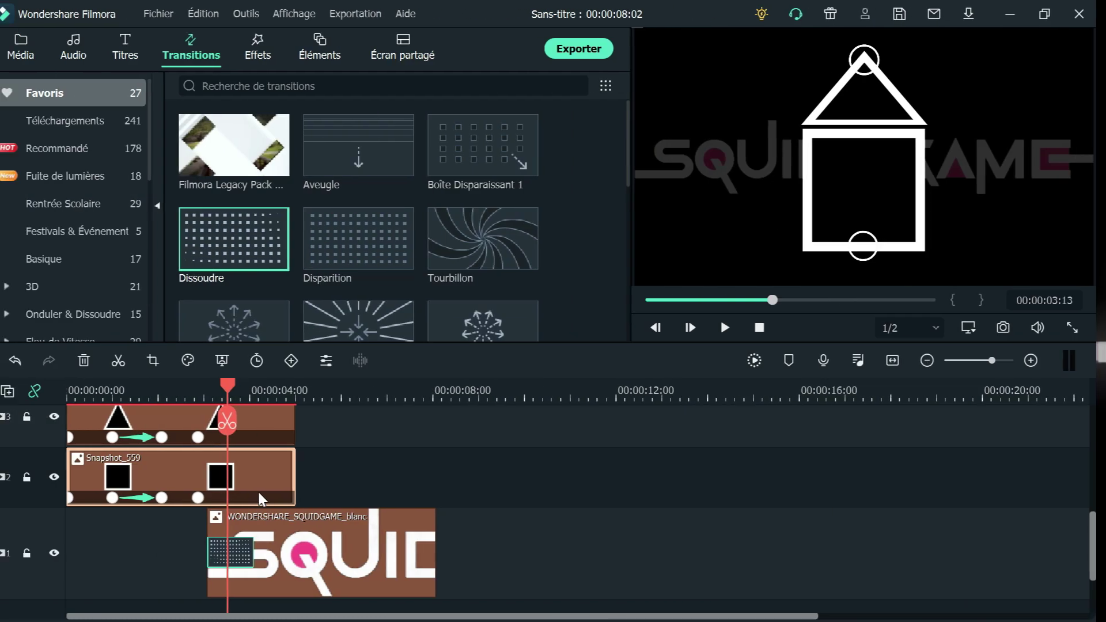
{"action": "double_click", "coordinate": [268, 492]}
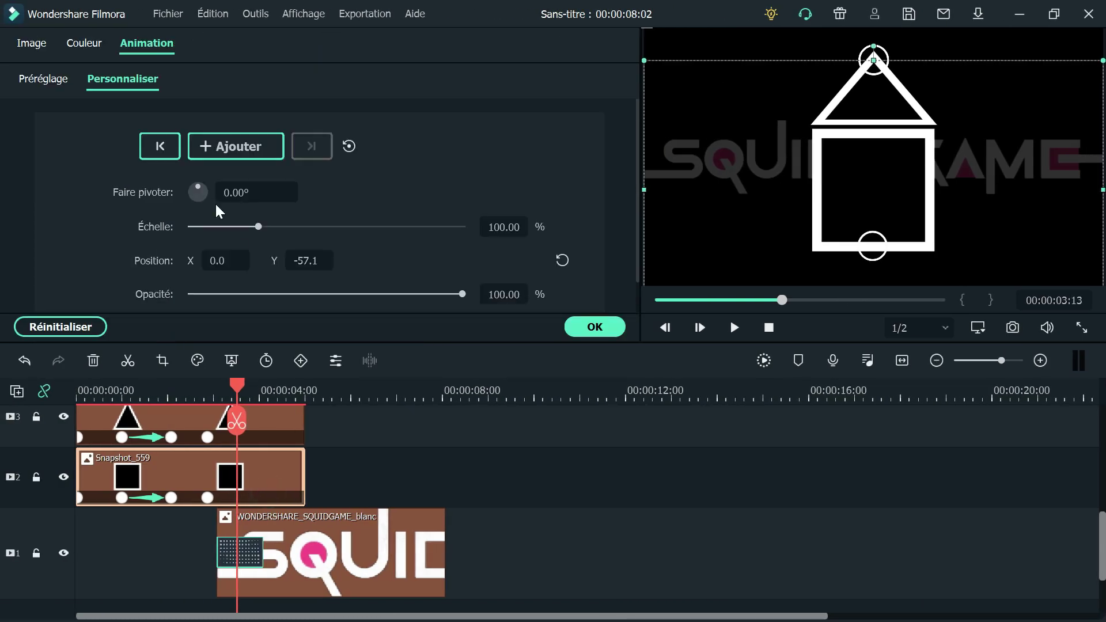
{"action": "left_click", "coordinate": [232, 144]}
{"action": "scroll", "coordinate": [281, 438], "scroll_direction": "up", "scroll_amount": 2}
{"action": "left_click", "coordinate": [274, 469]}
{"action": "left_click", "coordinate": [236, 145]}
- Add an animation keyframe at 00:00:03:13 to the two circle clips on tracks 4 and 5
{"action": "scroll", "coordinate": [265, 472], "scroll_direction": "up", "scroll_amount": 1}
{"action": "left_click", "coordinate": [265, 472]}
{"action": "scroll", "coordinate": [265, 472], "scroll_direction": "up", "scroll_amount": 2}
{"action": "left_click", "coordinate": [254, 507]}
{"action": "left_click", "coordinate": [236, 523]}
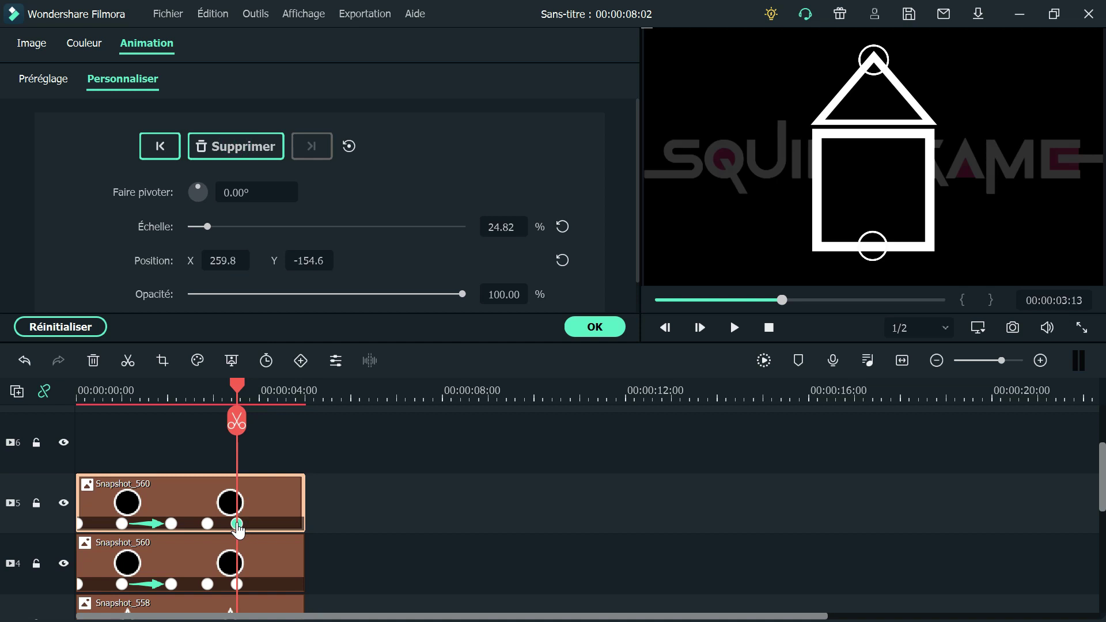
- Lock the circle tracks 5 and 4 and the triangle's track 3
{"action": "left_click", "coordinate": [36, 503]}
{"action": "left_click", "coordinate": [36, 562]}
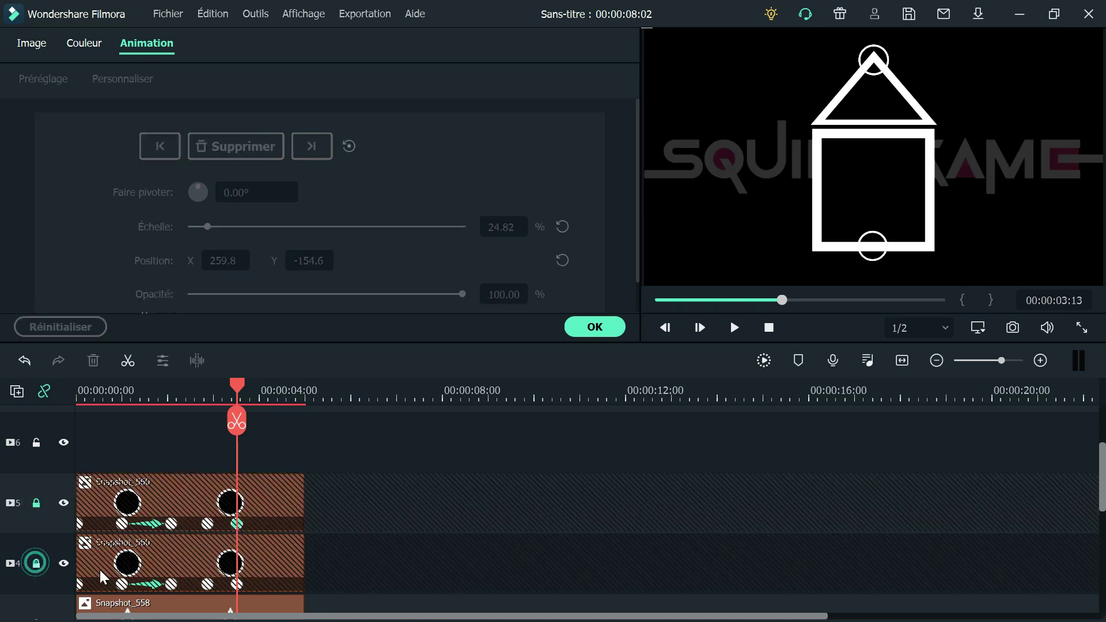
{"action": "scroll", "coordinate": [368, 523], "scroll_direction": "down", "scroll_amount": 2}
{"action": "scroll", "coordinate": [368, 523], "scroll_direction": "down", "scroll_amount": 1}
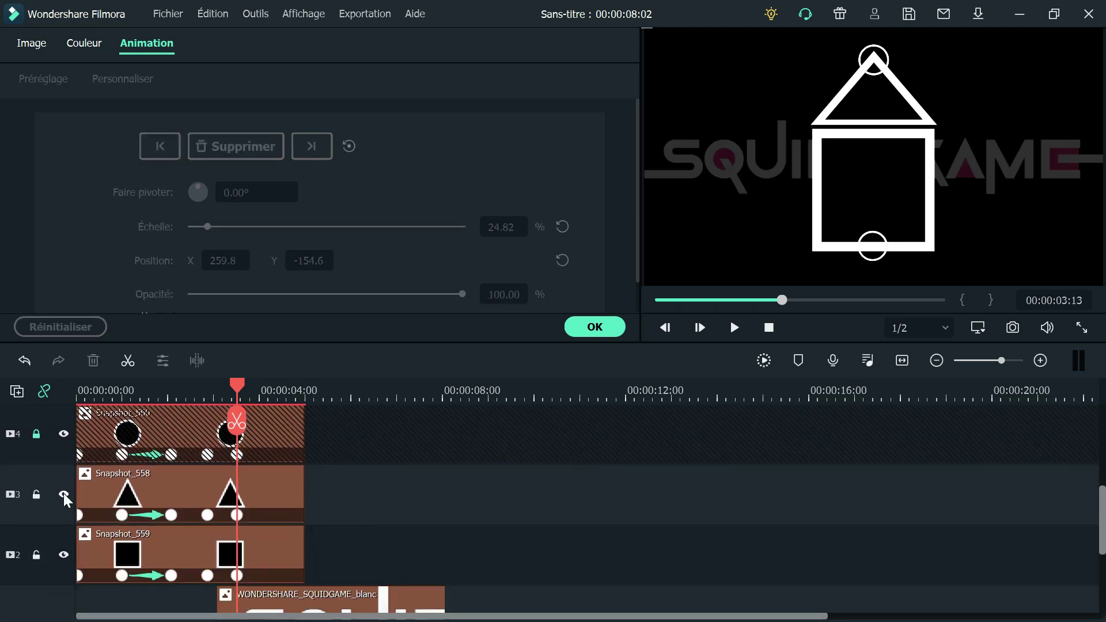
{"action": "left_click", "coordinate": [35, 493]}
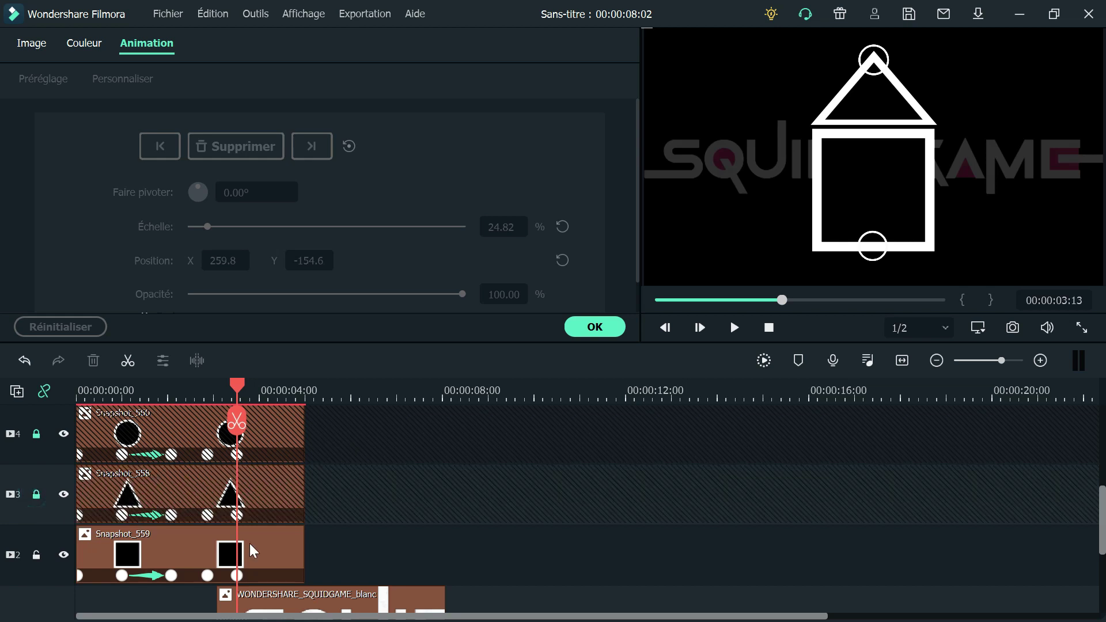
- Shrink the square to 29.49%, place it at X 327.7, Y -2.5 over the pink square in GAME, and fade it out completely
{"action": "left_click", "coordinate": [265, 549]}
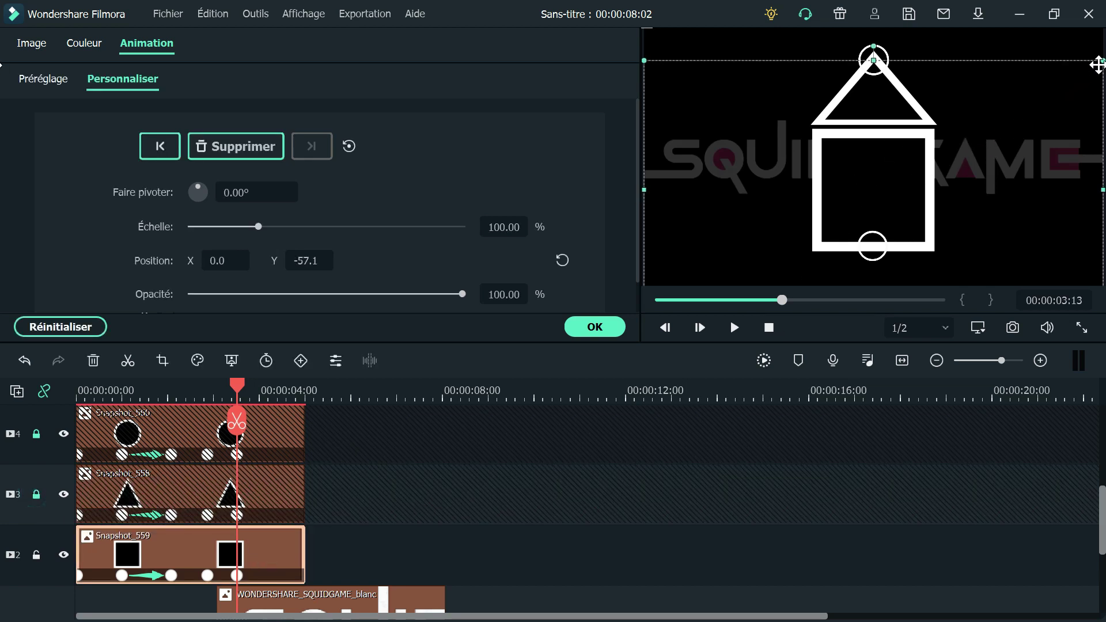
{"action": "left_click_drag", "start_coordinate": [1100, 65], "coordinate": [1061, 163]}
{"action": "left_click_drag", "start_coordinate": [982, 124], "coordinate": [1000, 128]}
{"action": "left_click_drag", "start_coordinate": [1062, 167], "coordinate": [1061, 158]}
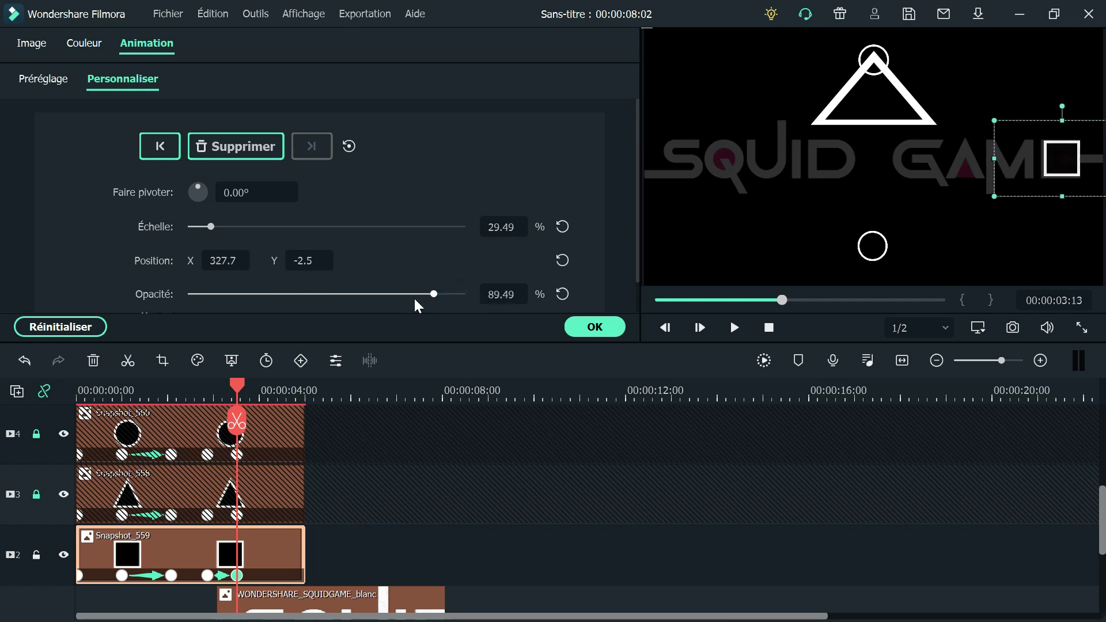
{"action": "left_click_drag", "start_coordinate": [415, 301], "coordinate": [292, 310]}
{"action": "double_click", "coordinate": [500, 296]}
- Lock the square's track, unlock the triangle's track, and shrink the triangle to about 22% over the A of GAME
{"action": "left_click", "coordinate": [36, 554]}
{"action": "left_click", "coordinate": [35, 494]}
{"action": "left_click", "coordinate": [278, 492]}
{"action": "left_click_drag", "start_coordinate": [873, 86], "coordinate": [970, 163]}
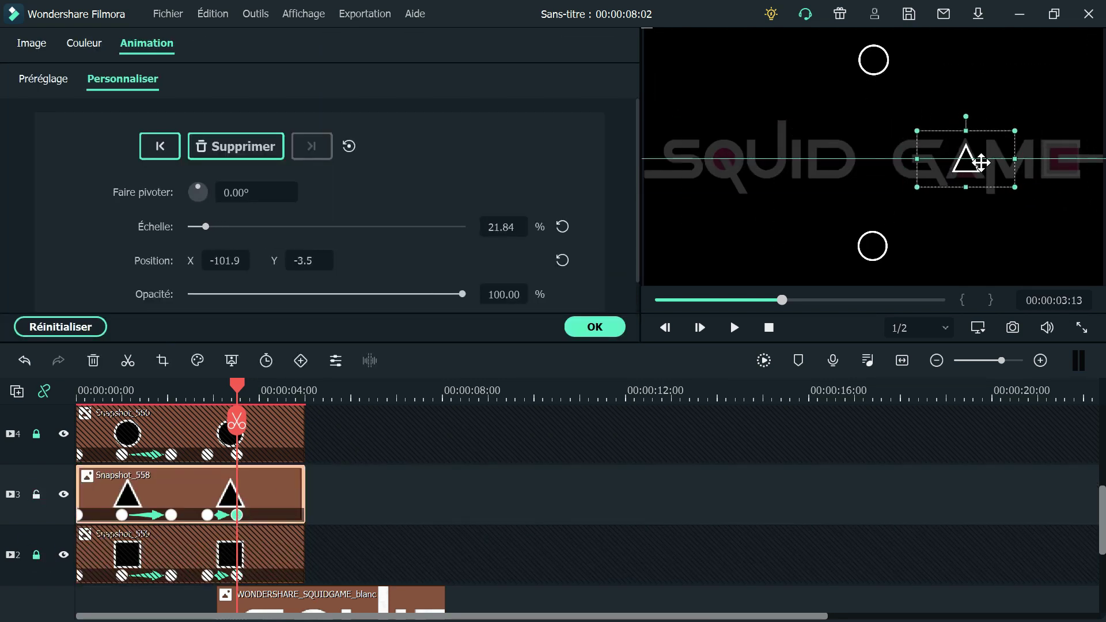
{"action": "left_click_drag", "start_coordinate": [1022, 126], "coordinate": [1021, 131]}
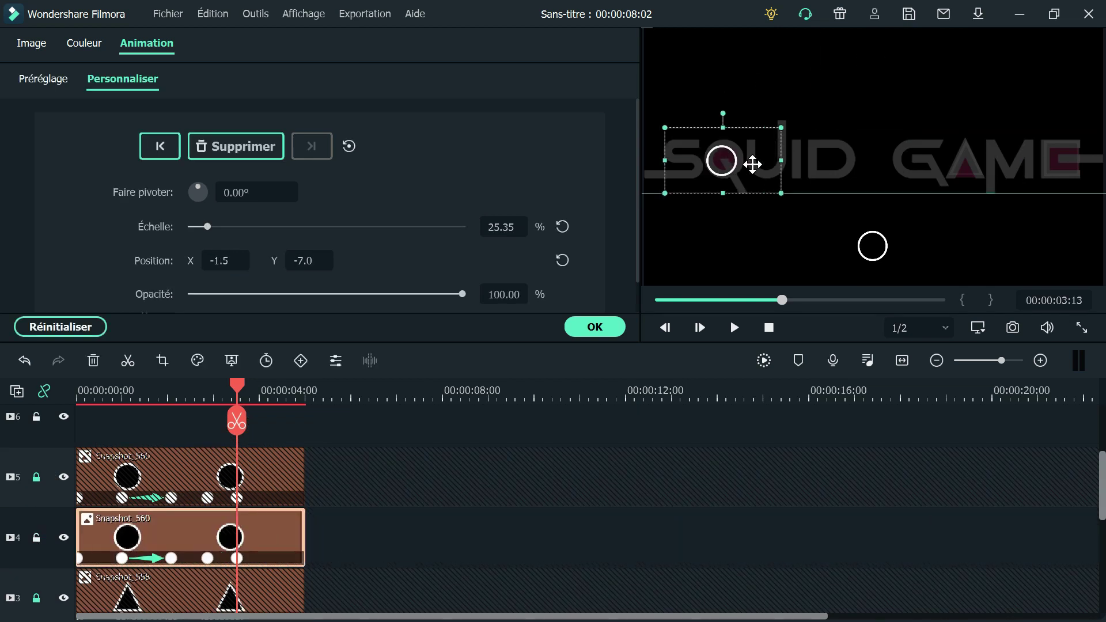
- Fit the track 4 circle over the Q of SQUID at the 00:00:03:13 keyframe
{"action": "left_click_drag", "start_coordinate": [752, 165], "coordinate": [663, 192]}
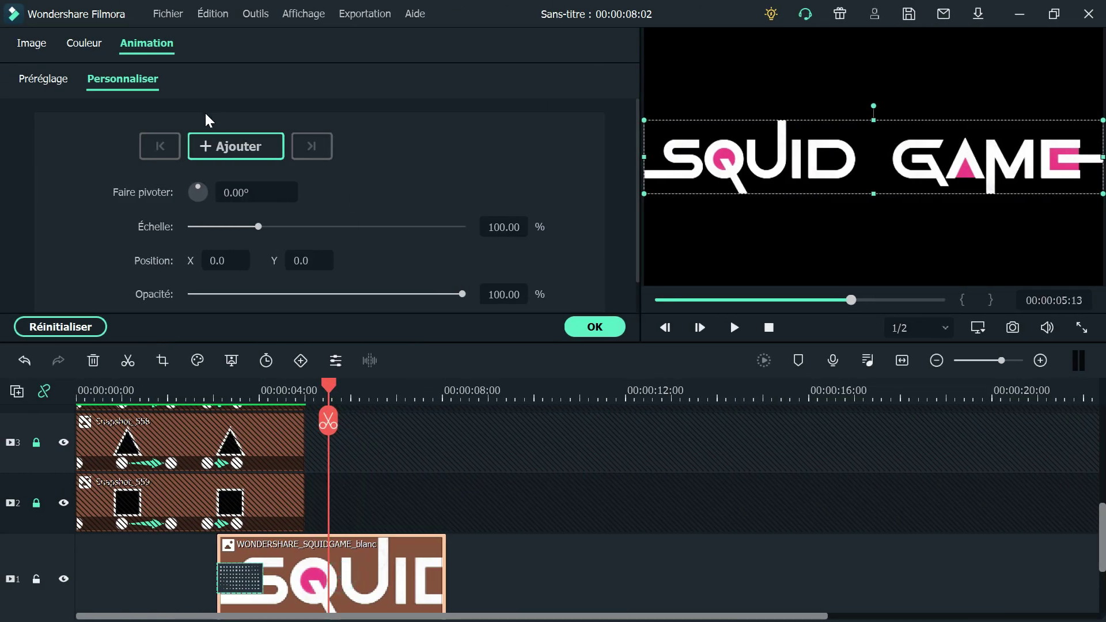
- Keyframe the title image unchanged at 00:00:05:13, set it to 0% scale and 26.43% opacity at 00:00:06:01, and preview the animation
{"action": "left_click", "coordinate": [250, 147]}
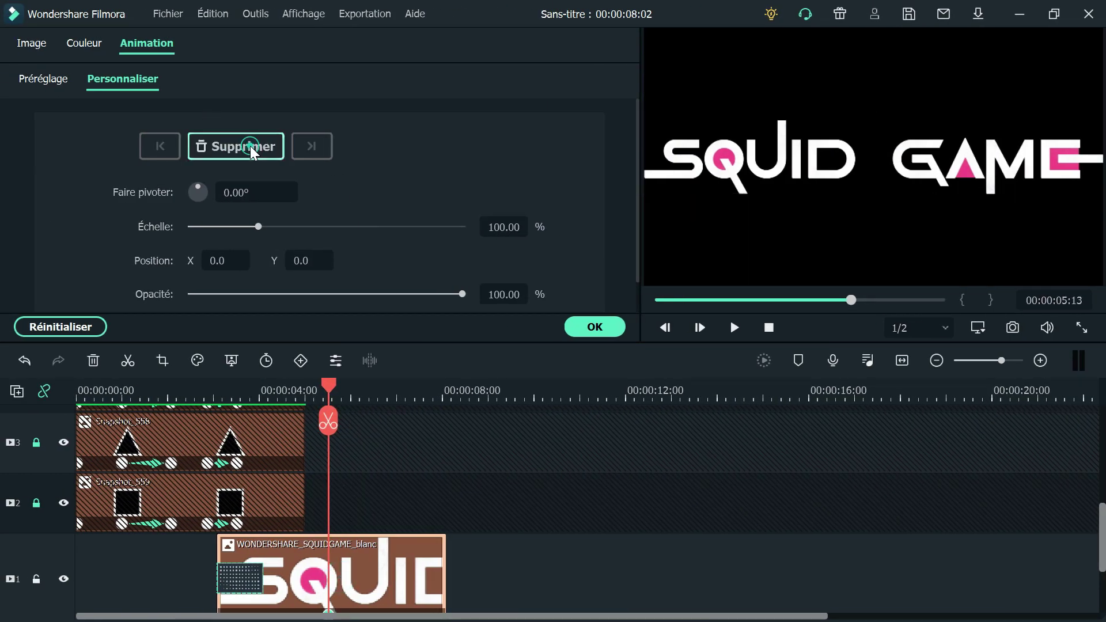
{"action": "left_click", "coordinate": [353, 391]}
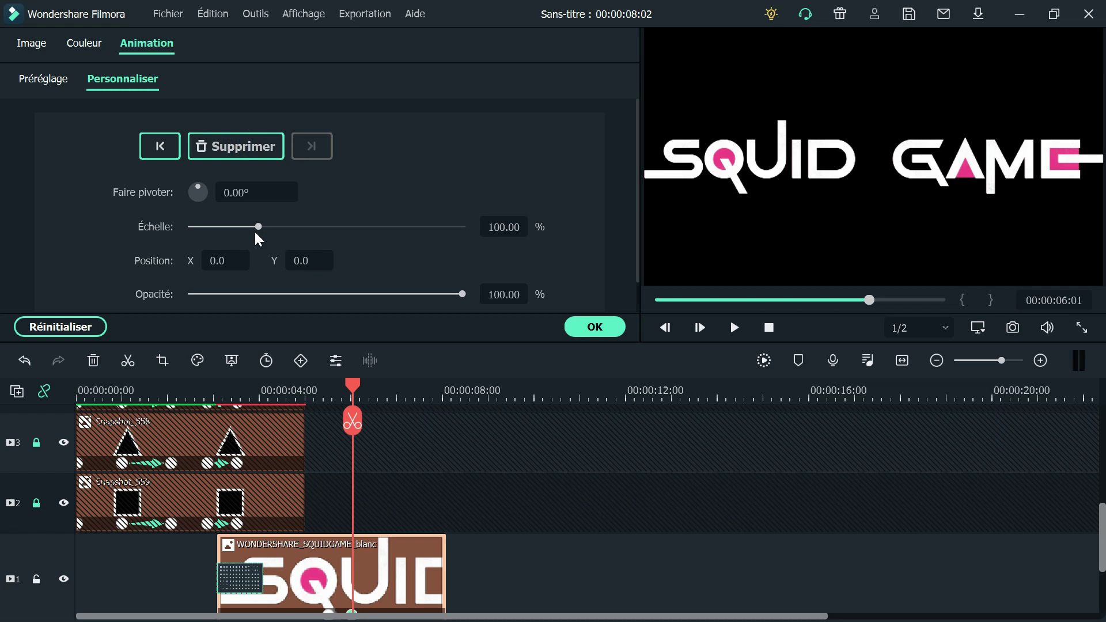
{"action": "left_click_drag", "start_coordinate": [255, 230], "coordinate": [143, 236]}
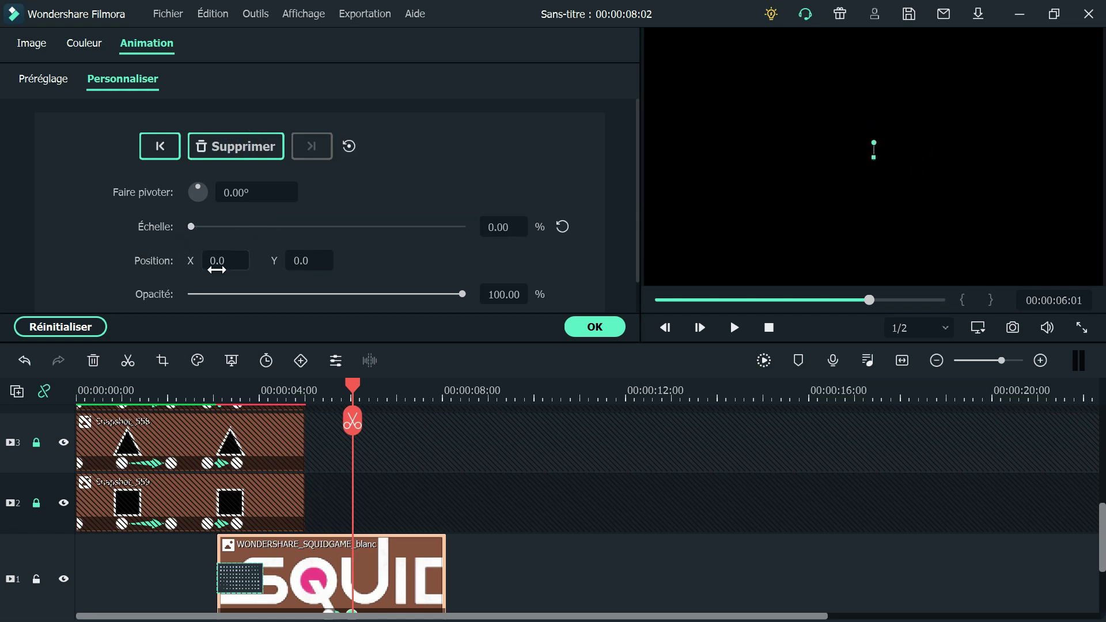
{"action": "left_click_drag", "start_coordinate": [461, 294], "coordinate": [258, 310]}
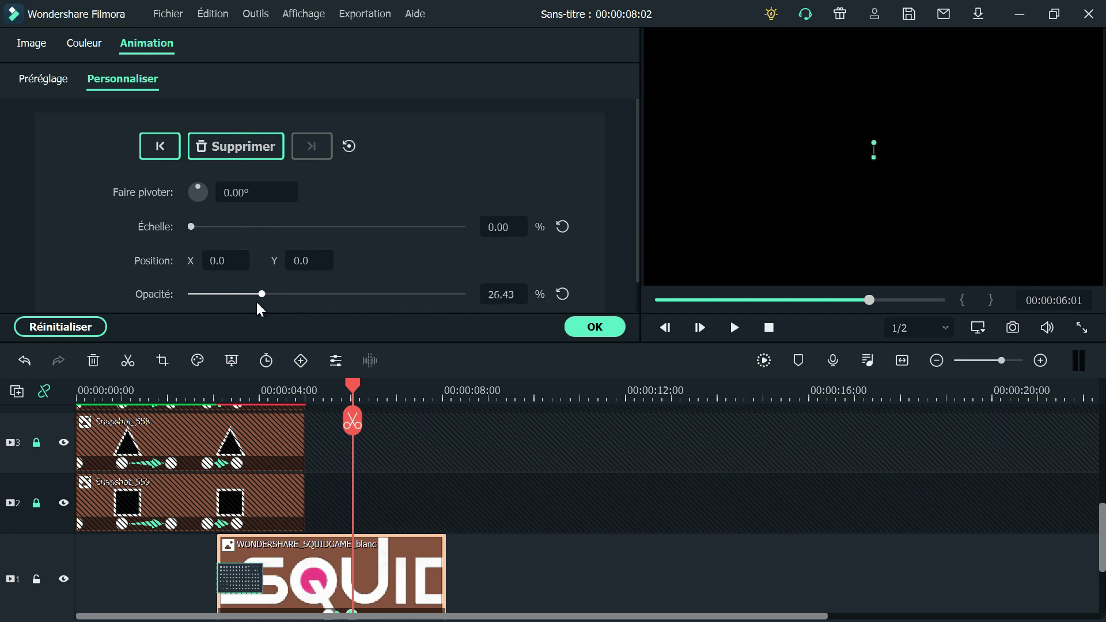
{"action": "left_click", "coordinate": [579, 326]}
{"action": "left_click", "coordinate": [275, 390]}
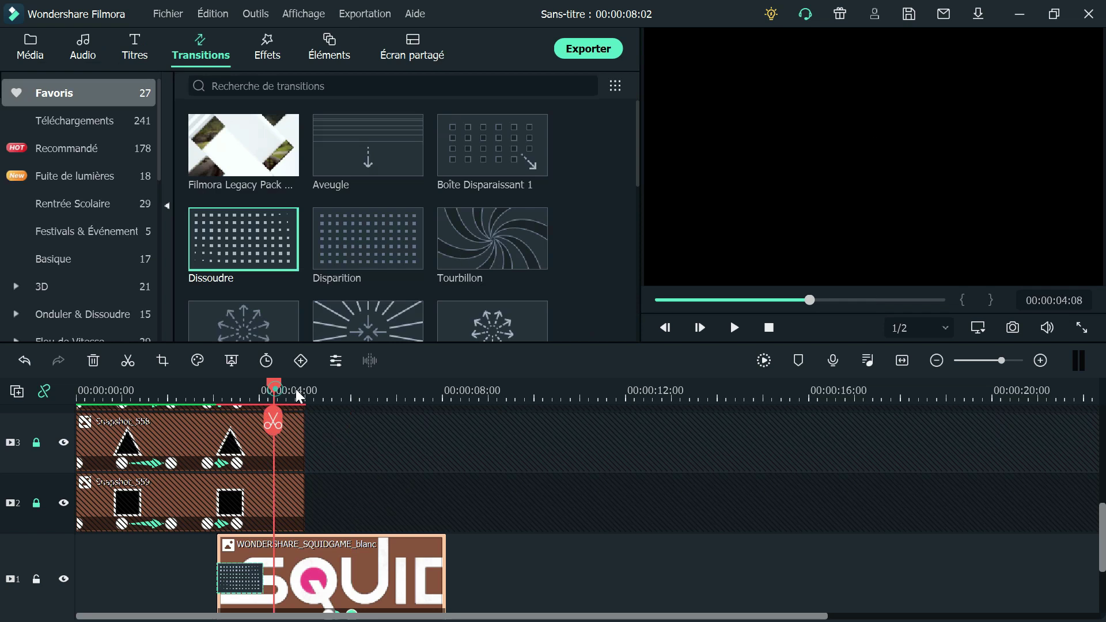
{"action": "key", "text": "space"}
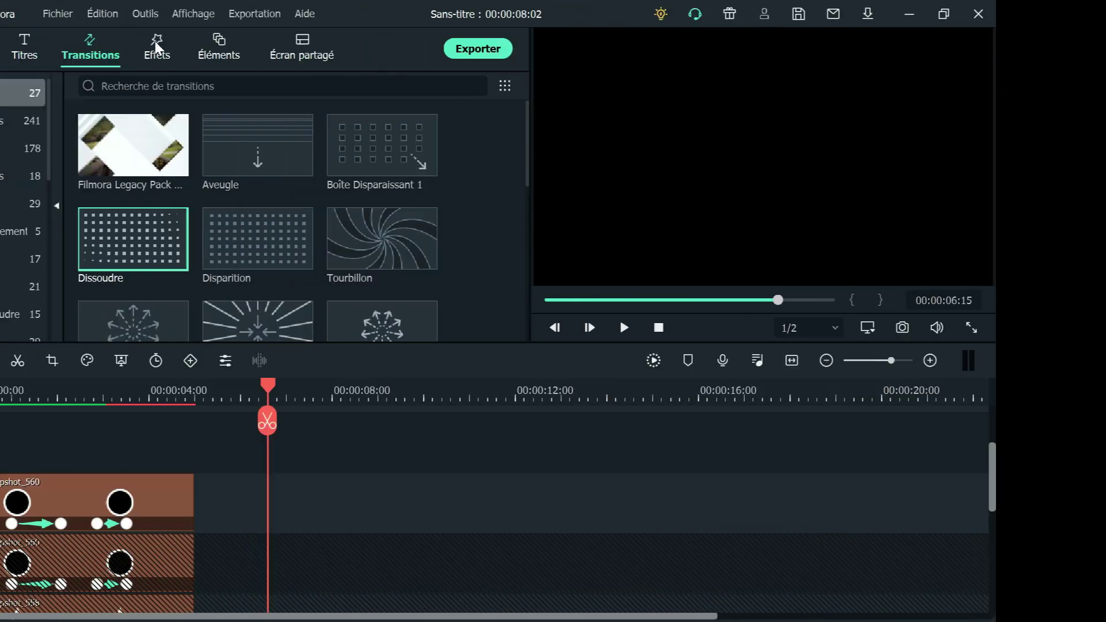
- Search the downloaded effects for "lueur" and add that effect on a new track above the circle snapshots
{"action": "left_click", "coordinate": [265, 40]}
{"action": "left_click", "coordinate": [85, 120]}
{"action": "left_click", "coordinate": [447, 86]}
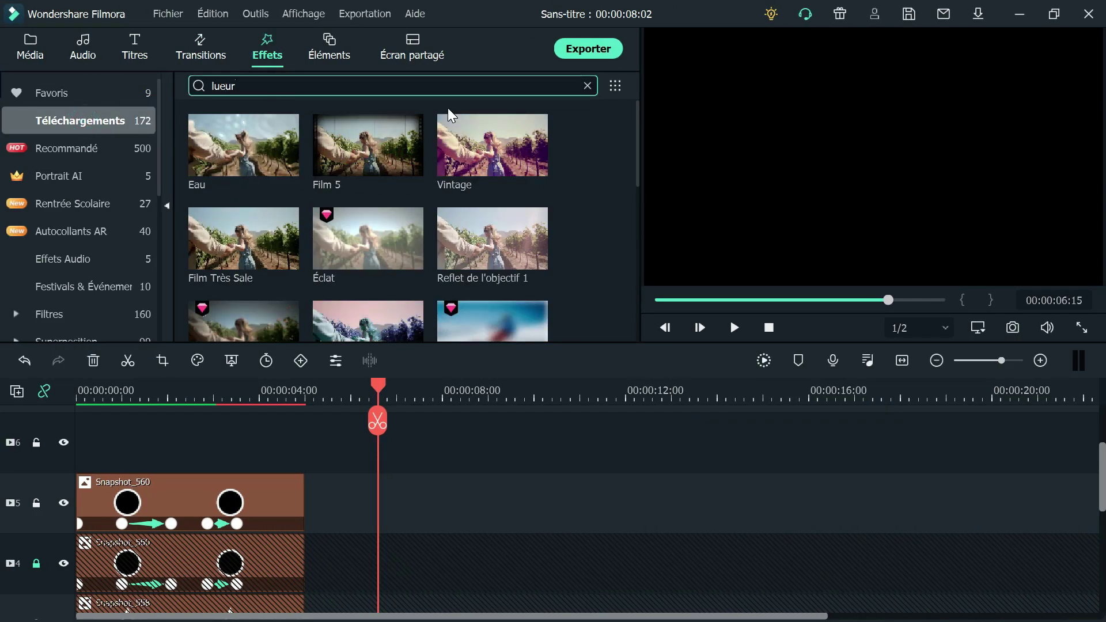
{"action": "key", "text": "Return"}
{"action": "left_click_drag", "start_coordinate": [236, 150], "coordinate": [448, 469]}
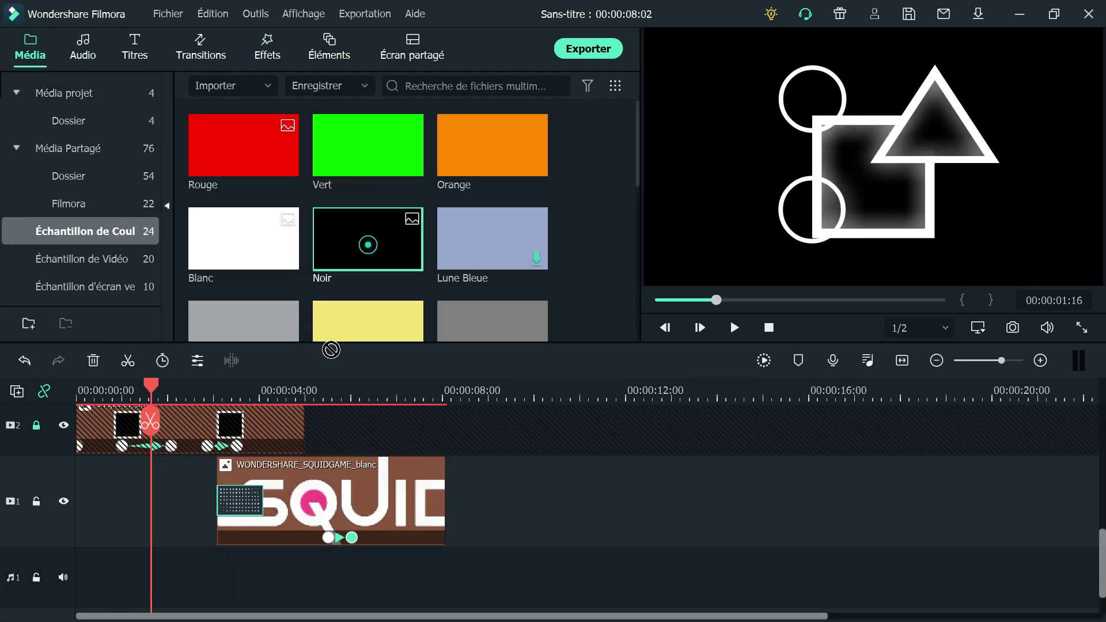
- Place the Noir colour sample on a new track beneath the title image and extend it to the title clip's end
{"action": "left_click_drag", "start_coordinate": [331, 350], "coordinate": [521, 492]}
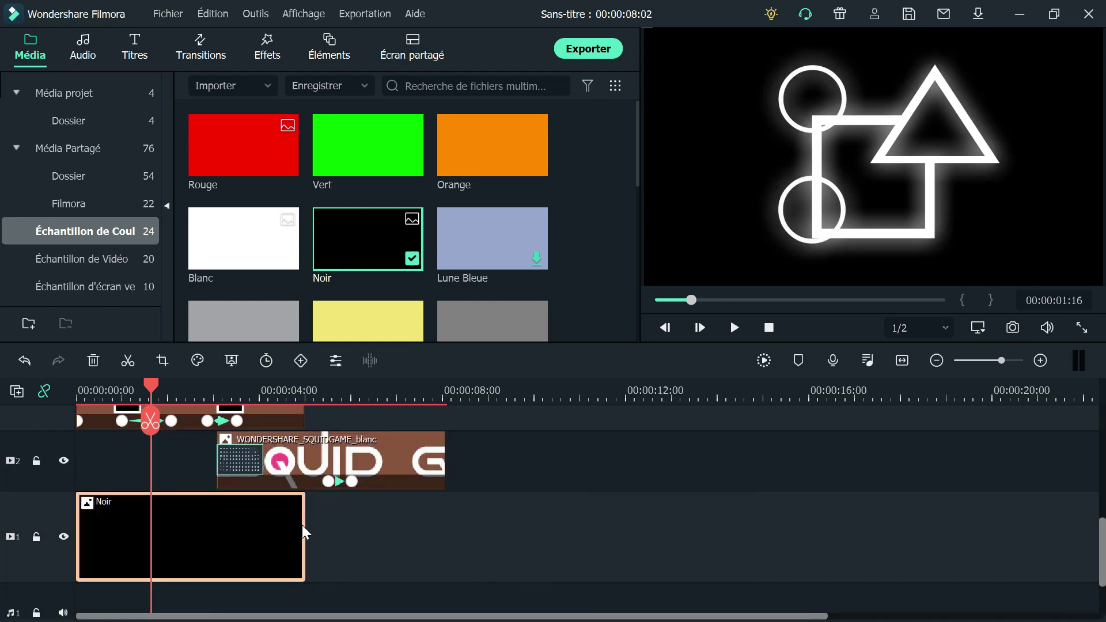
{"action": "left_click_drag", "start_coordinate": [304, 531], "coordinate": [444, 534]}
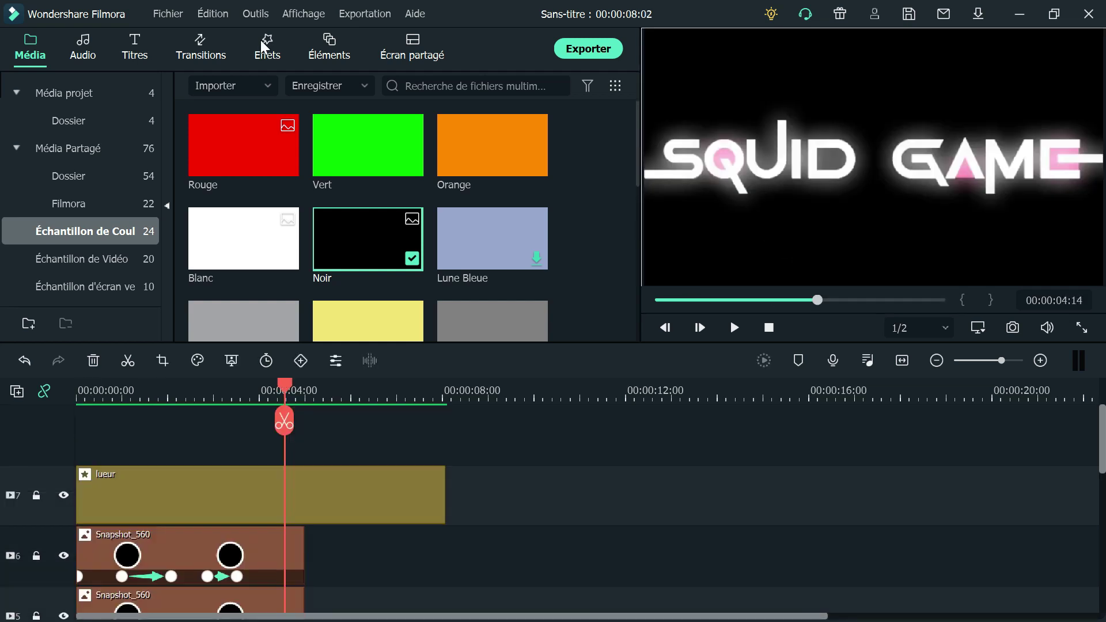
- Add the Eau effect on a new track above lueur and stretch it to the same end as the lueur clip
{"action": "left_click", "coordinate": [265, 43]}
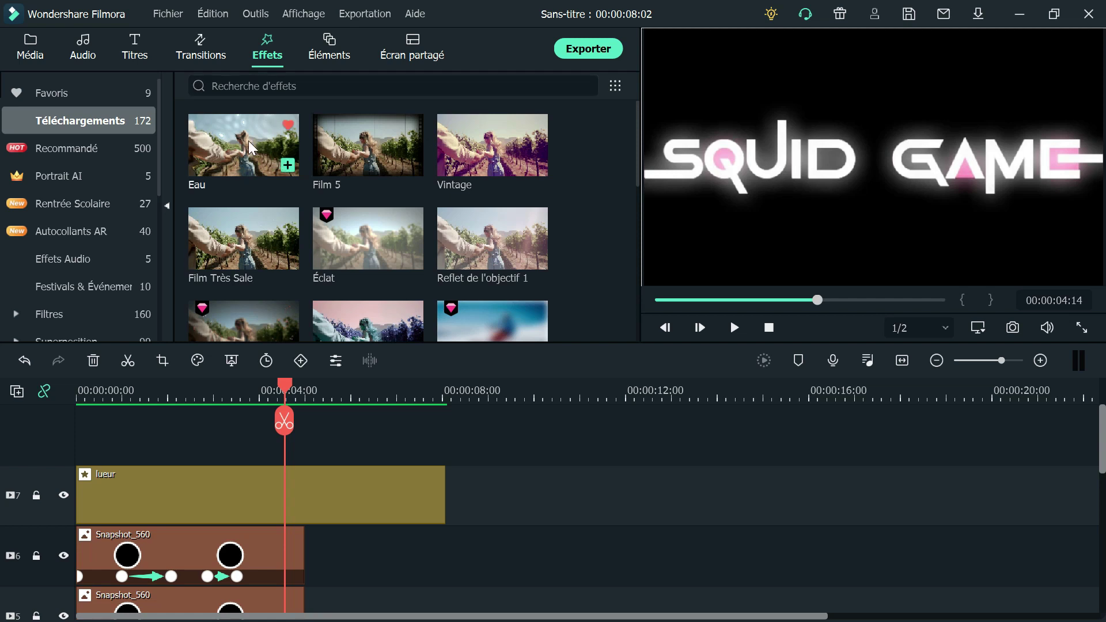
{"action": "left_click_drag", "start_coordinate": [241, 149], "coordinate": [150, 495]}
{"action": "left_click_drag", "start_coordinate": [303, 501], "coordinate": [444, 505]}
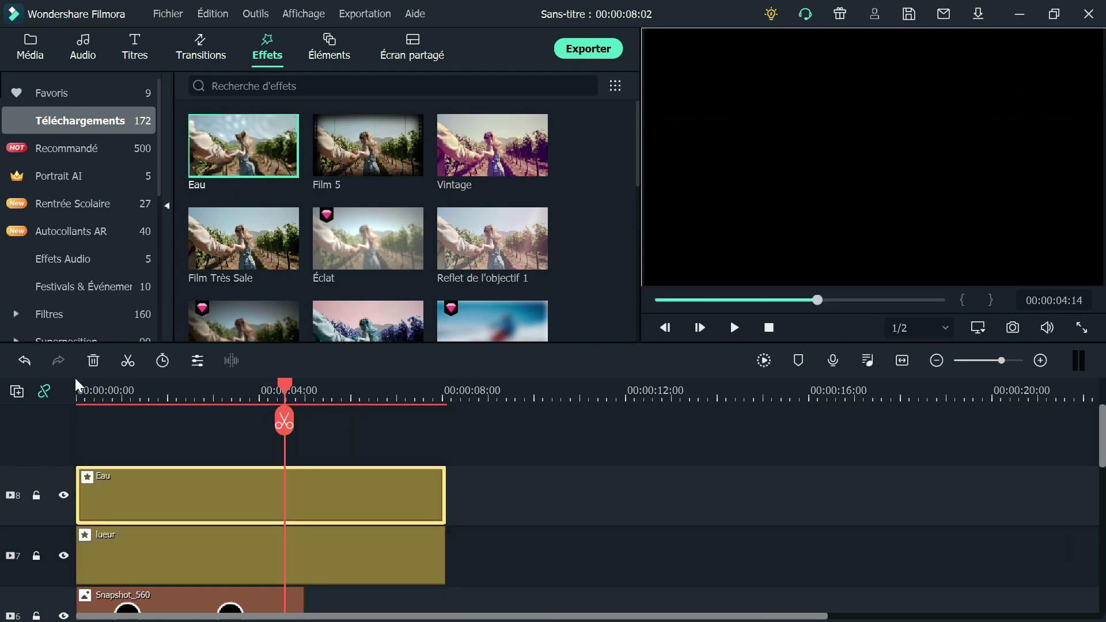
- Open the Eau effect's settings with the playhead near the timeline's start and reduce its parameter values to soften the distortion
{"action": "left_click", "coordinate": [82, 391]}
{"action": "left_click", "coordinate": [195, 492]}
{"action": "double_click", "coordinate": [195, 492]}
{"action": "left_click_drag", "start_coordinate": [454, 196], "coordinate": [284, 196]}
{"action": "left_click_drag", "start_coordinate": [398, 163], "coordinate": [250, 162]}
{"action": "left_click_drag", "start_coordinate": [303, 130], "coordinate": [227, 163]}
{"action": "left_click_drag", "start_coordinate": [285, 196], "coordinate": [254, 202]}
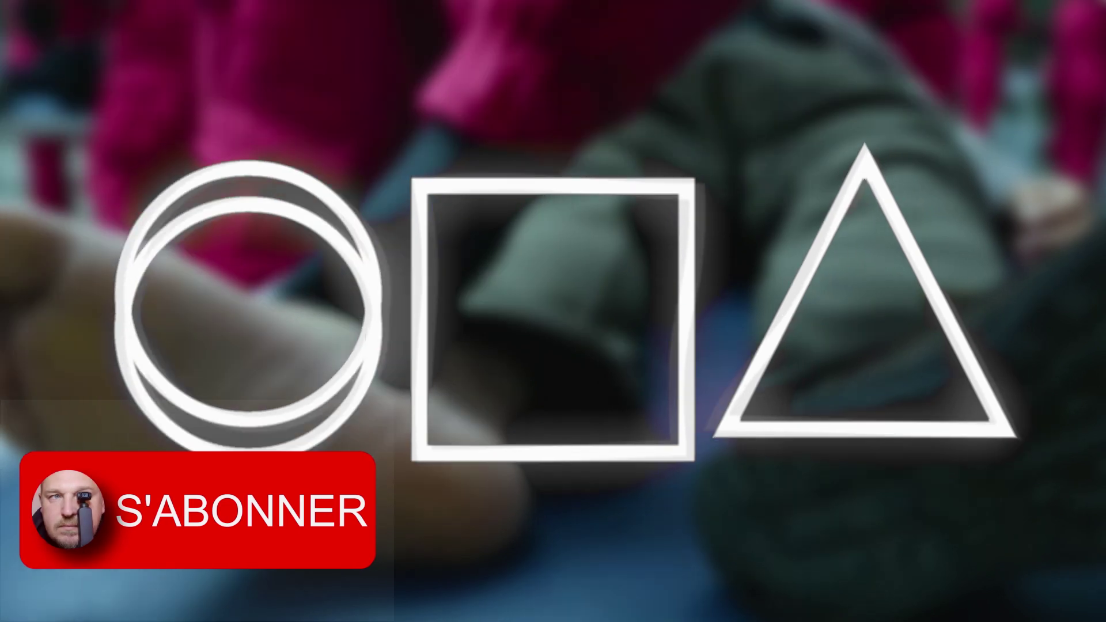